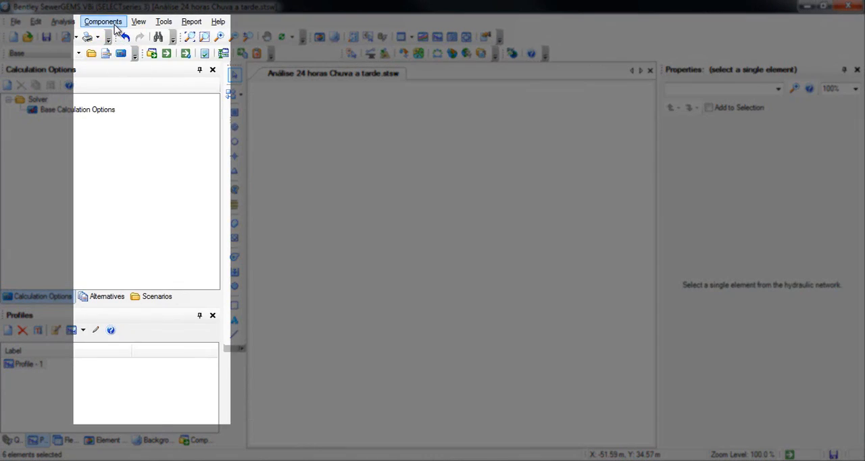
- Open the storm data editor and examine the 50-year and 100-year events of the Chuva HR PICO 1 hora time-intensity storm
left_click(115, 25)
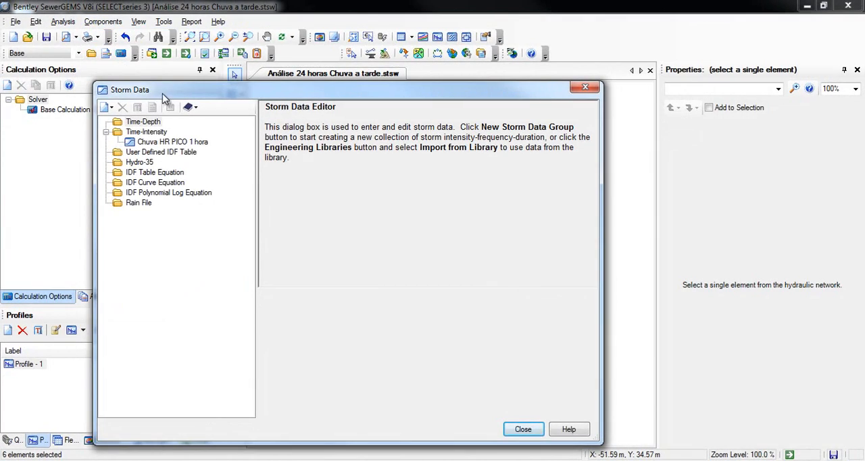
left_click_drag(162, 94, 287, 67)
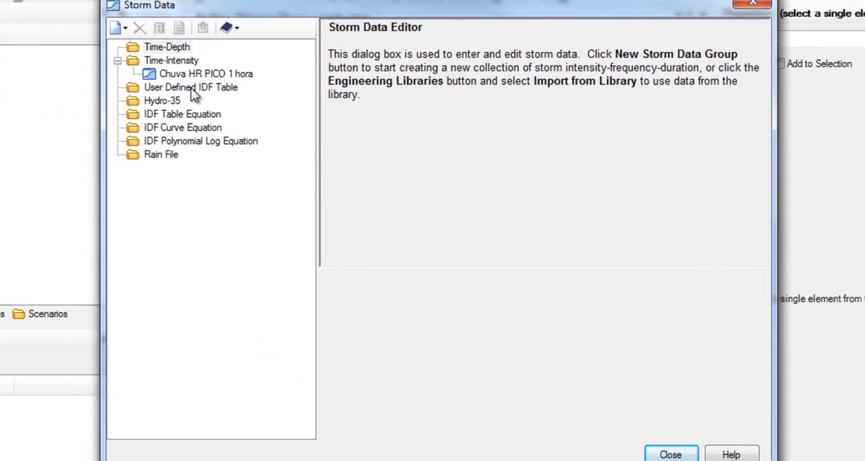
left_click(164, 73)
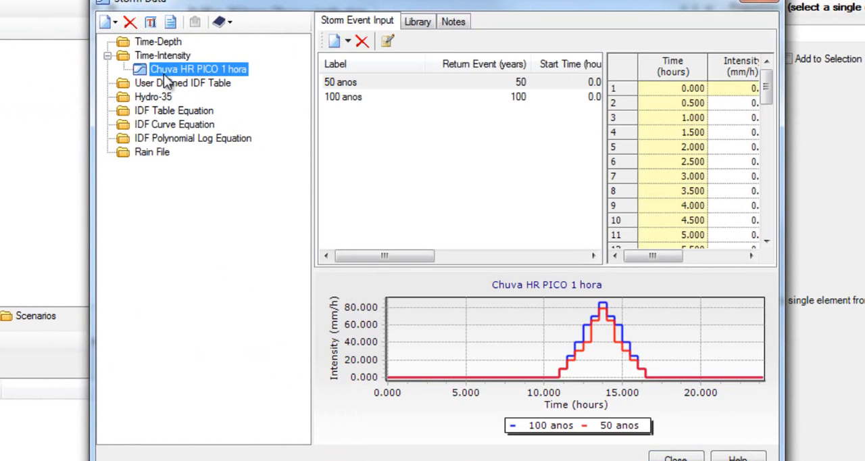
left_click_drag(603, 210, 542, 200)
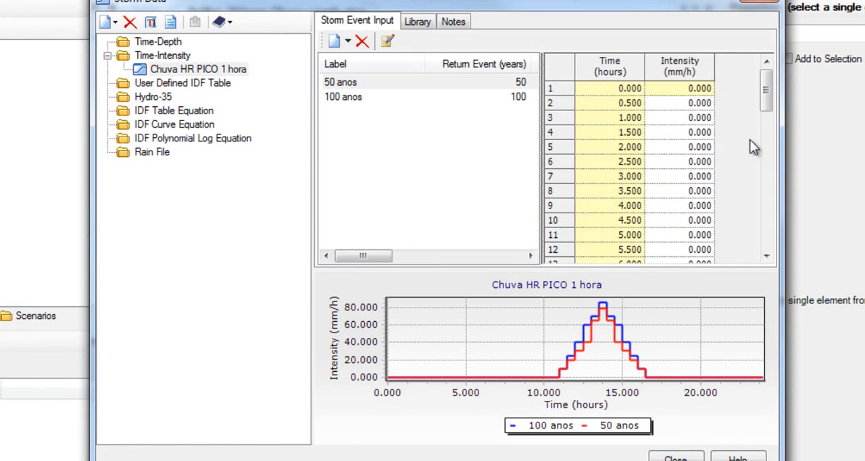
left_click_drag(766, 96, 770, 177)
left_click(342, 94)
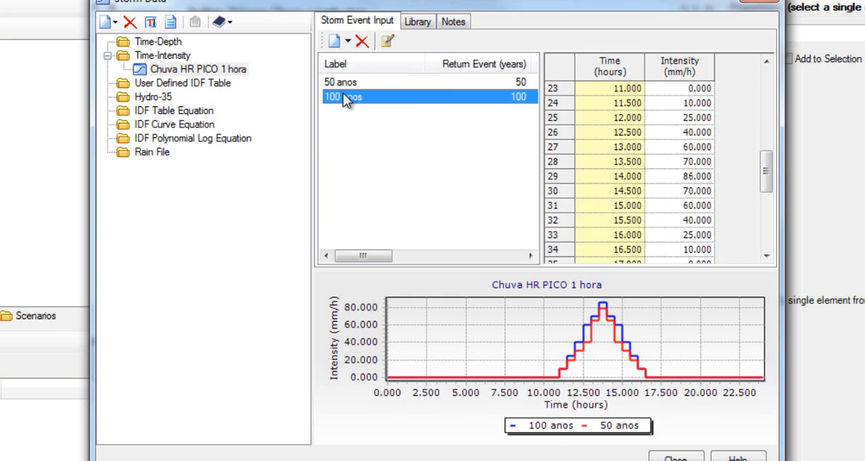
left_click(343, 80)
left_click(343, 93)
- Create a new IDF Curve Equation storm data group and add a 25-year return period to it
right_click(189, 131)
mouse_move(270, 135)
left_click(343, 133)
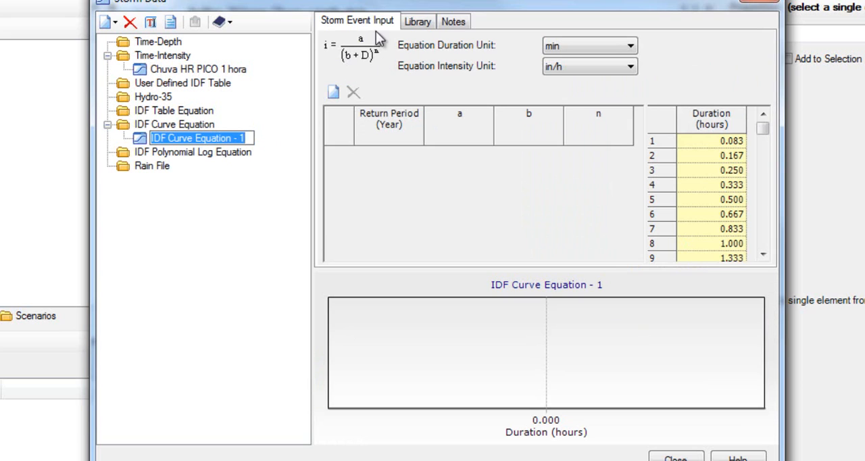
left_click(332, 93)
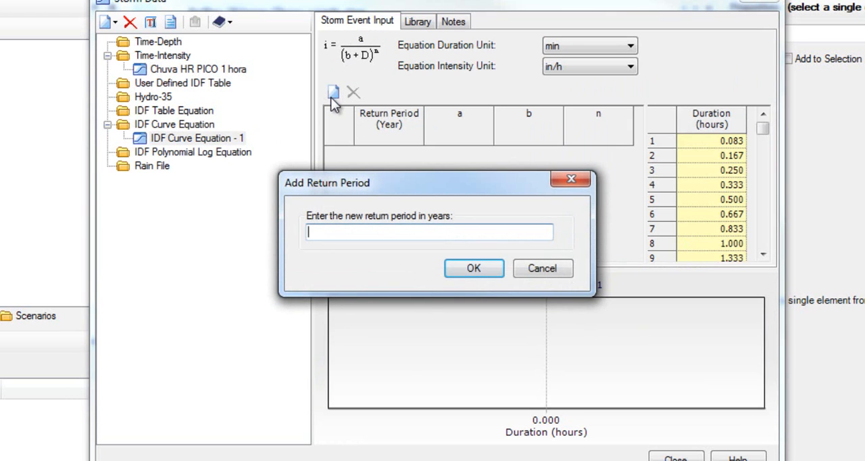
type("25")
left_click(481, 268)
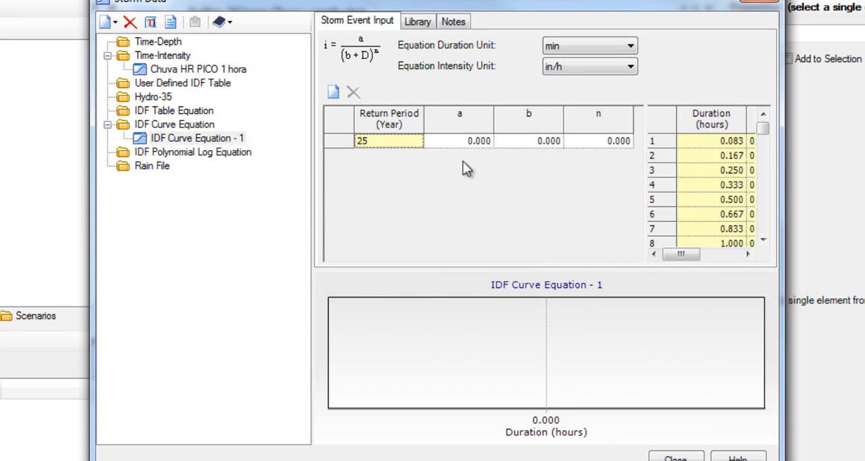
- Give the 25-year return period coefficients a 1400, b 35 and n 0.75, with the equation intensity unit set to mm/h
left_click(462, 143)
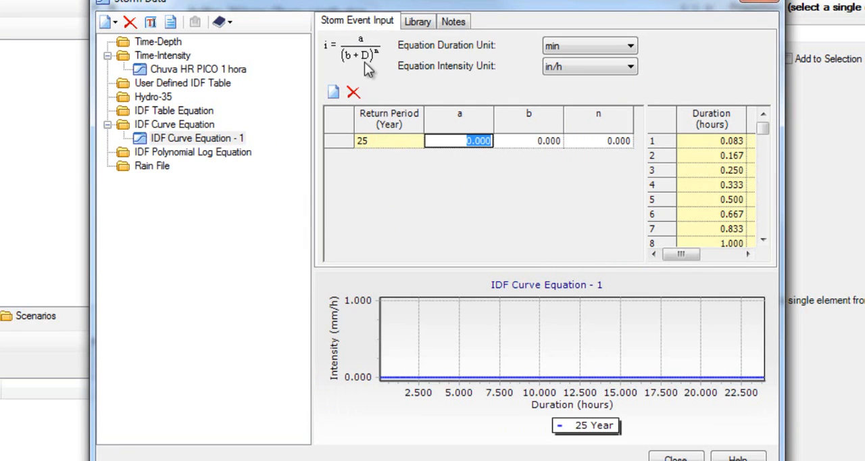
left_click(515, 139)
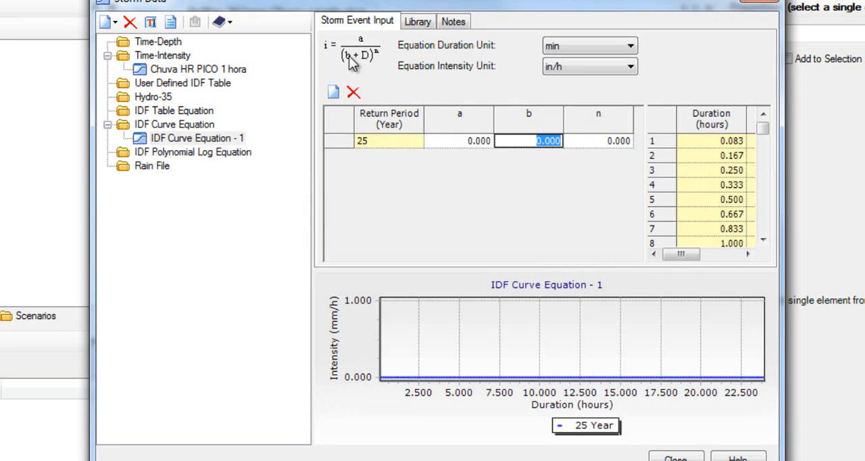
left_click(477, 145)
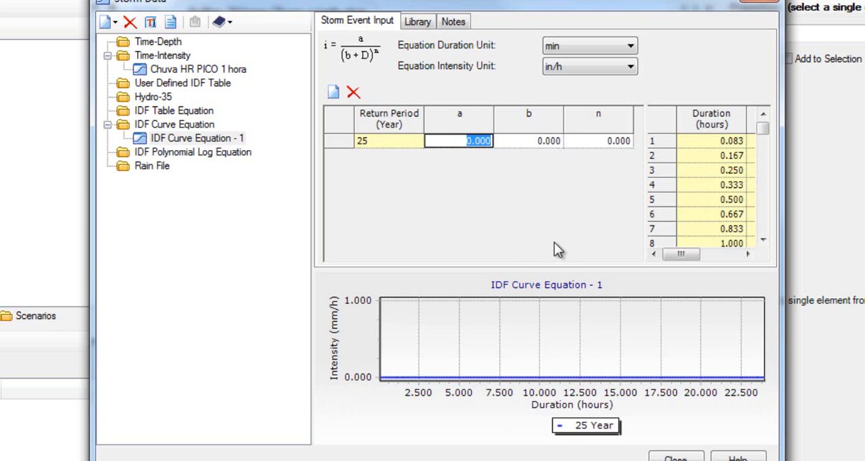
type("1400")
left_click(588, 67)
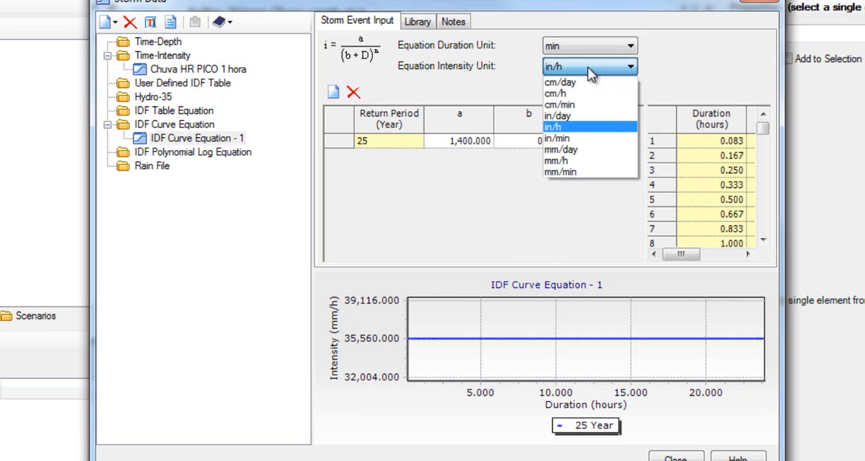
left_click(591, 160)
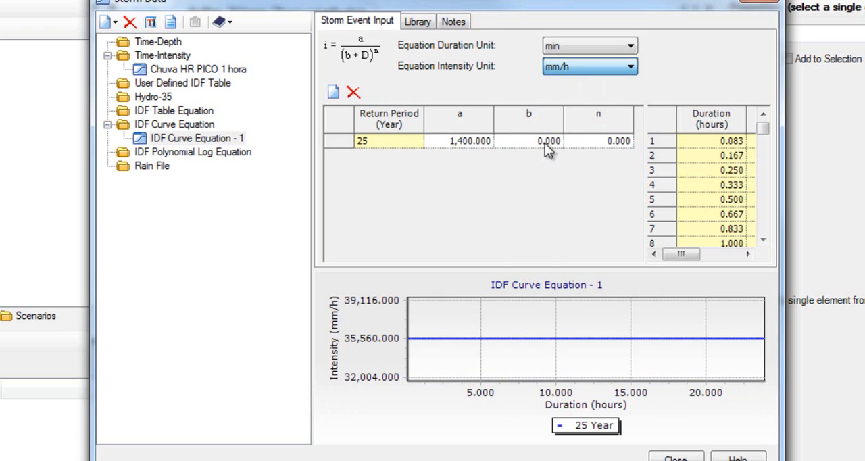
left_click(535, 140)
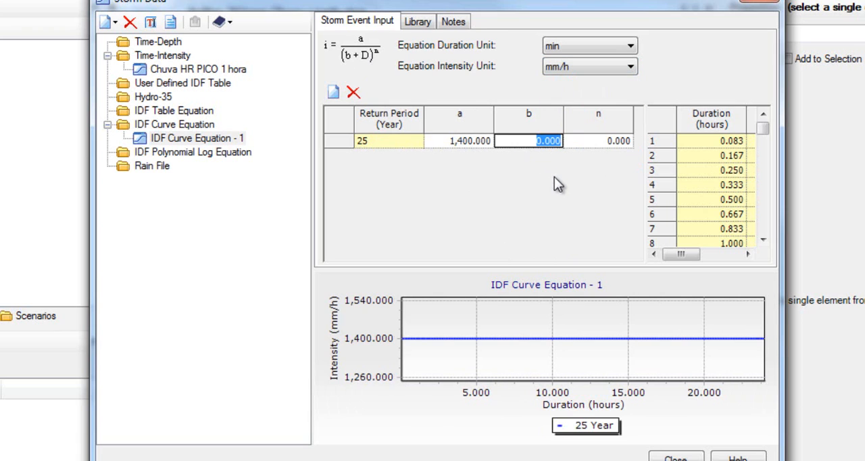
type("35")
left_click(603, 143)
type("0.75")
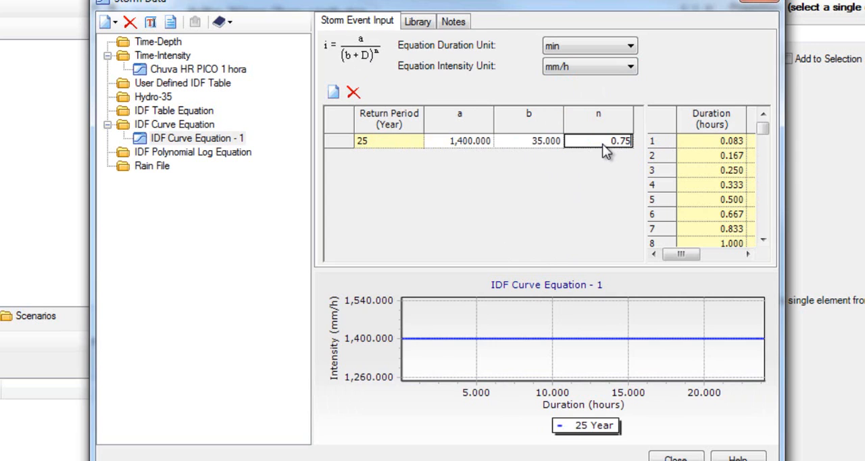
key("Return")
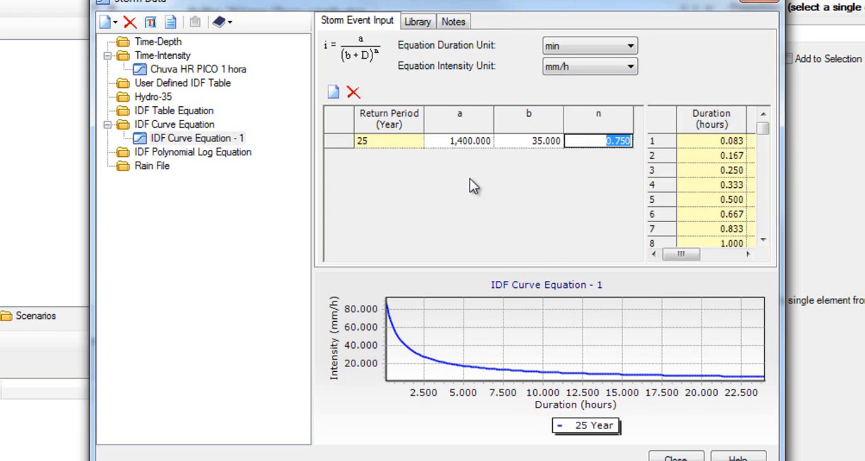
- Add a 50-year return period to the IDF curve equation
left_click(333, 93)
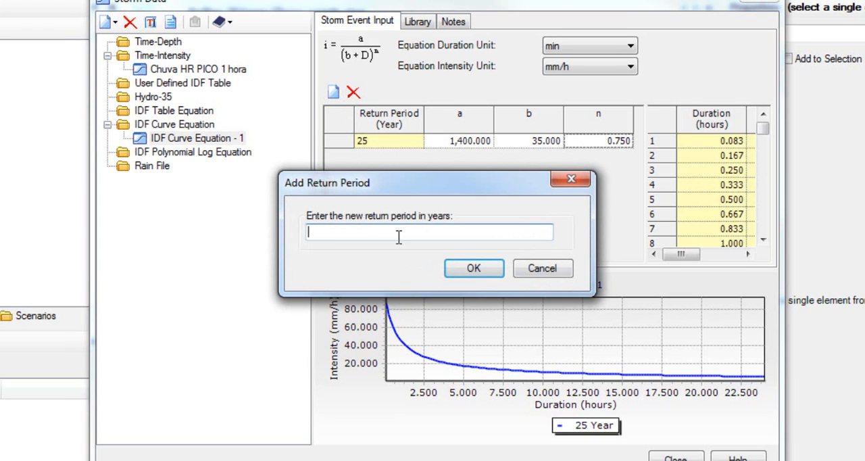
type("50")
key("Return")
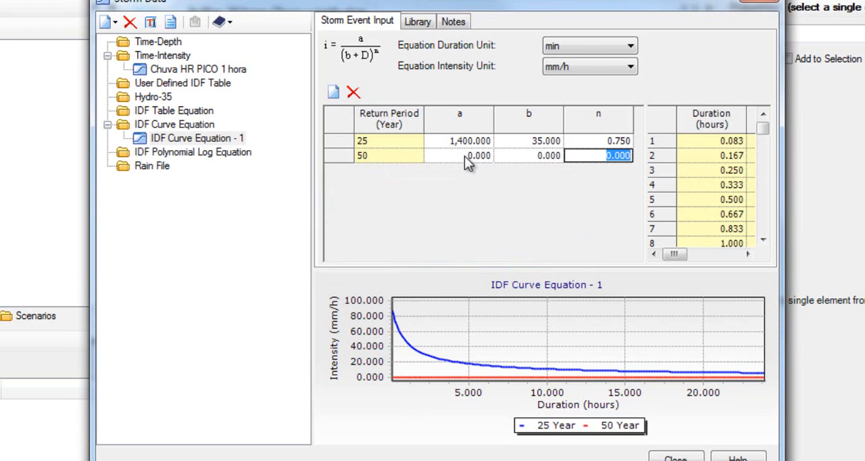
- Set the 50-year return period's coefficients to a 1750, b 25 and n 0.75
left_click(464, 156)
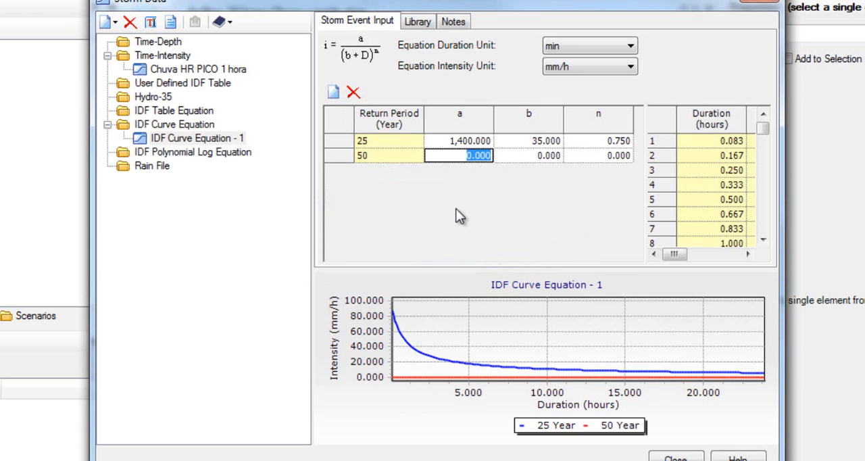
type("1,7")
type("50")
key("Return")
left_click(529, 156)
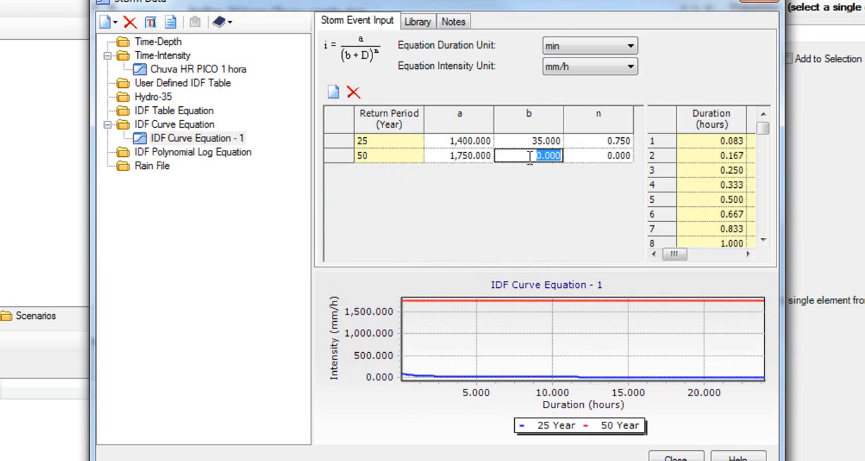
type("25")
key("Return")
left_click(628, 155)
type("0.7")
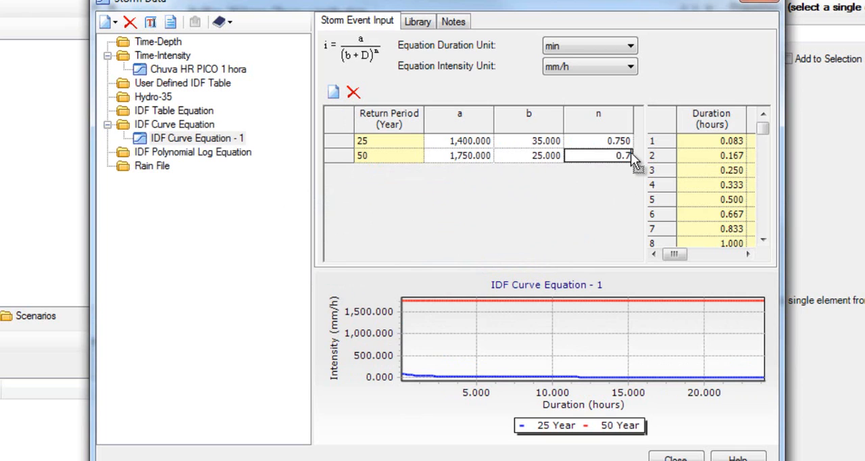
key("Return")
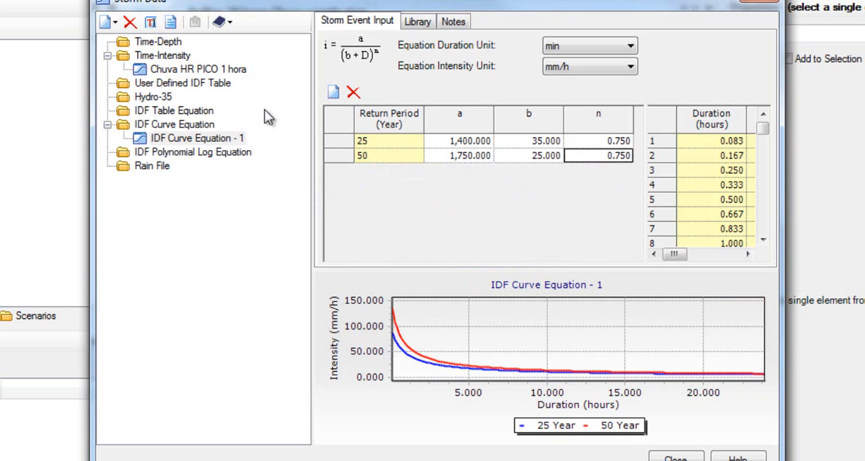
- Review the Chuva HR PICO 1 hora storm and the new IDF curve equation, and close the storm data editor
left_click(214, 70)
left_click(215, 137)
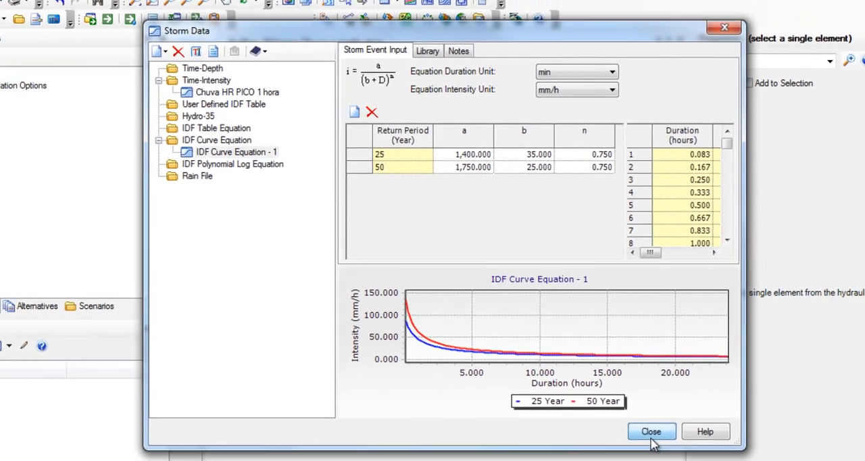
left_click(675, 457)
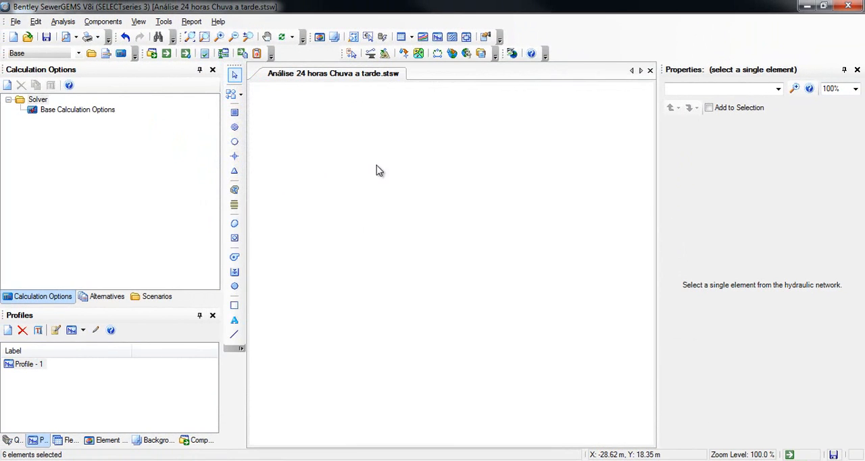
- Start a conduit layout with a catch basin as its first node at about X -35.4 m, Y 16.4 m
left_click(241, 96)
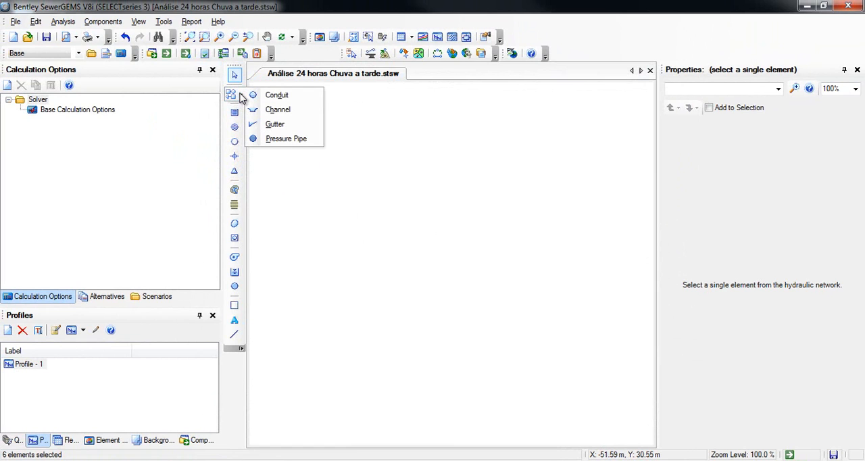
left_click(293, 97)
right_click(313, 186)
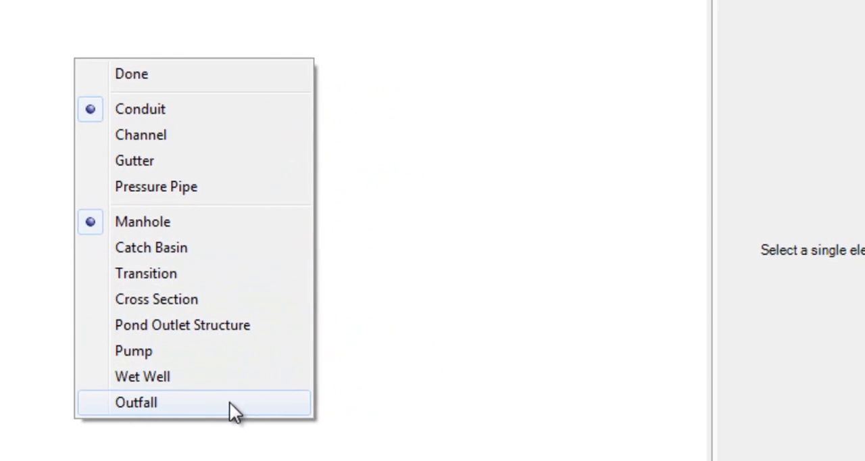
left_click(274, 247)
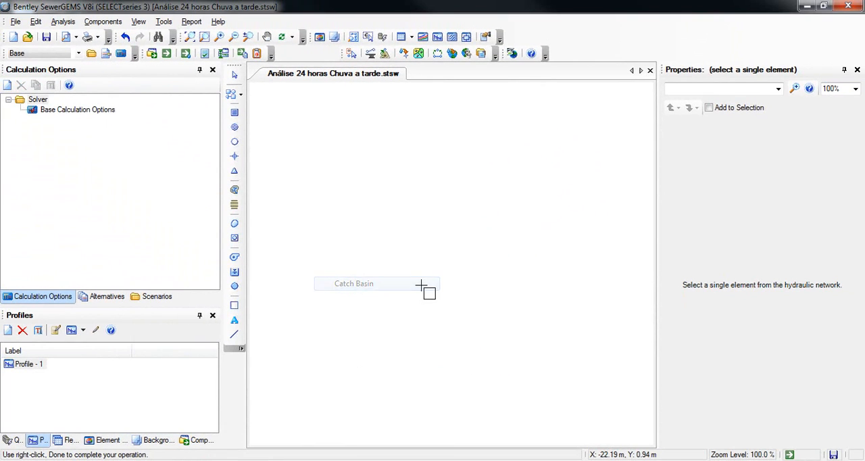
left_click(344, 196)
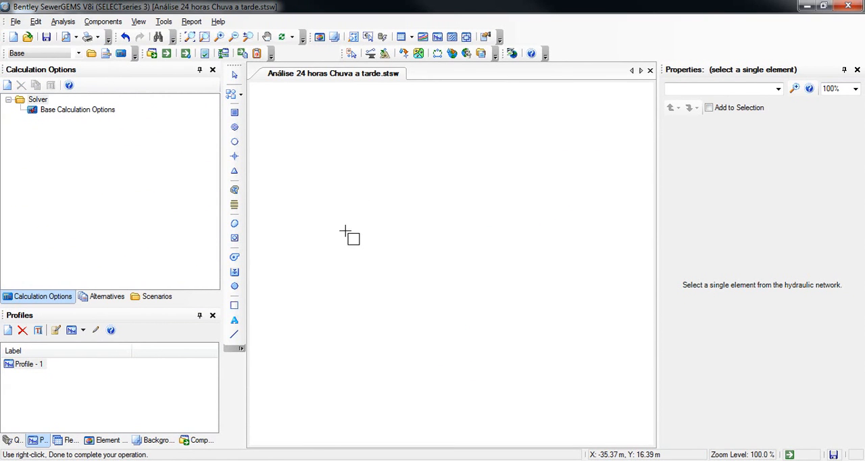
- Extend the conduit from the catch basin to a manhole at about X -18.7 m, Y 8.8 m
scroll(367, 222, "up", 2)
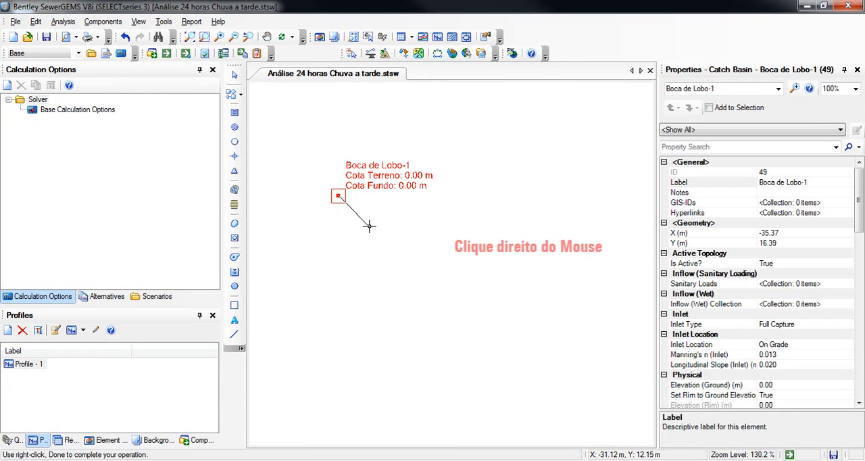
right_click(418, 240)
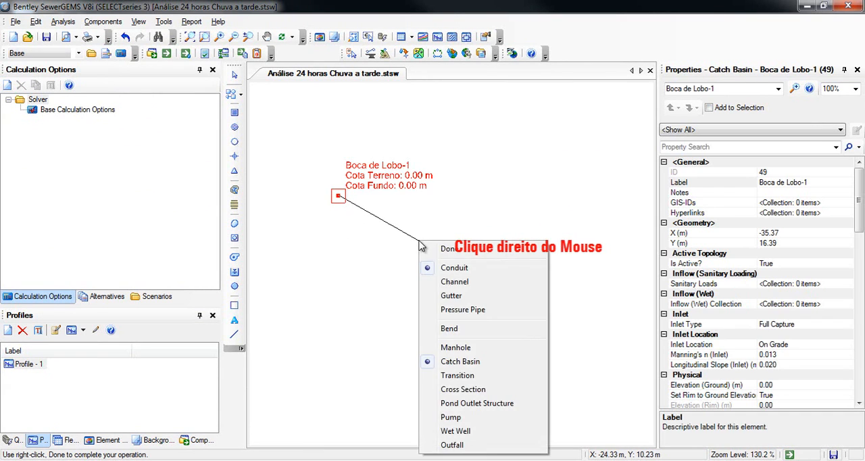
left_click(454, 348)
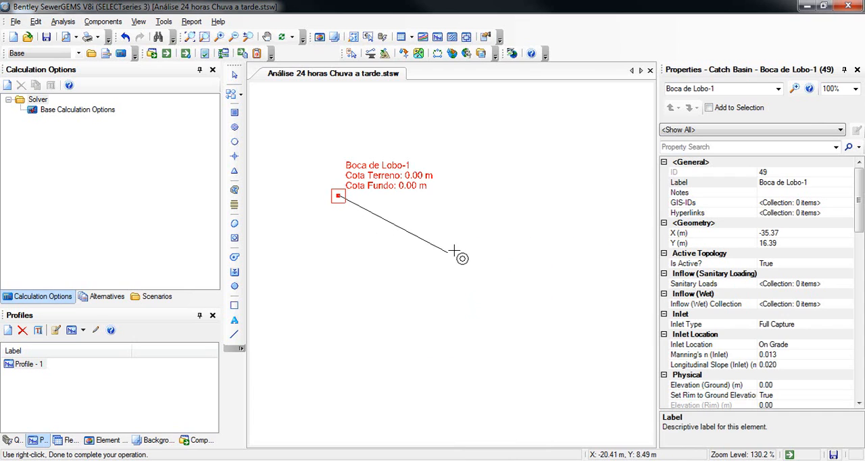
left_click(459, 251)
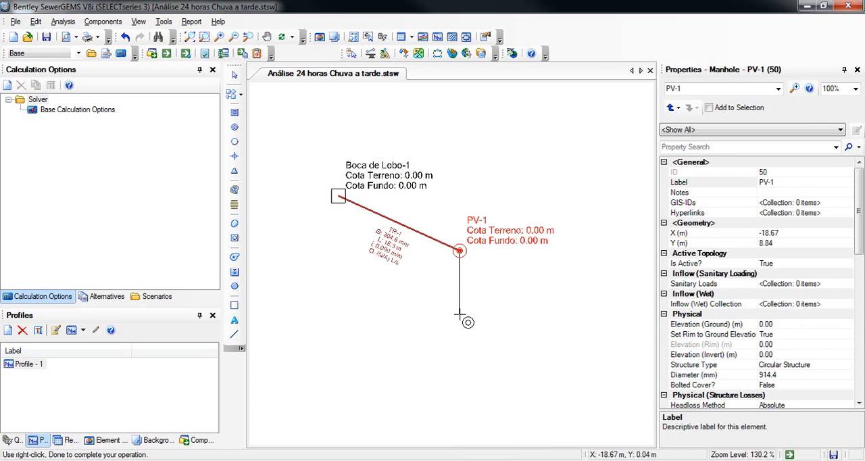
- Draw a second conduit from the first manhole to another manhole at about X -4.8 m, Y 0.2 m
scroll(440, 285, "up", 1)
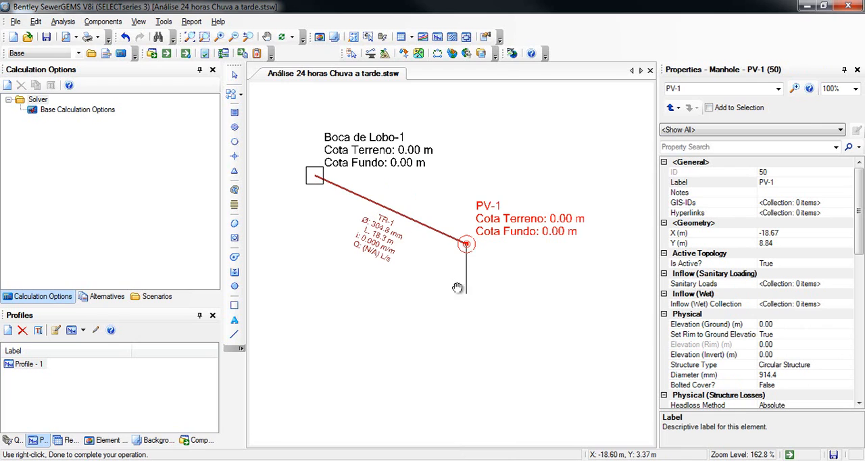
scroll(395, 231, "up", 1)
scroll(452, 235, "down", 1)
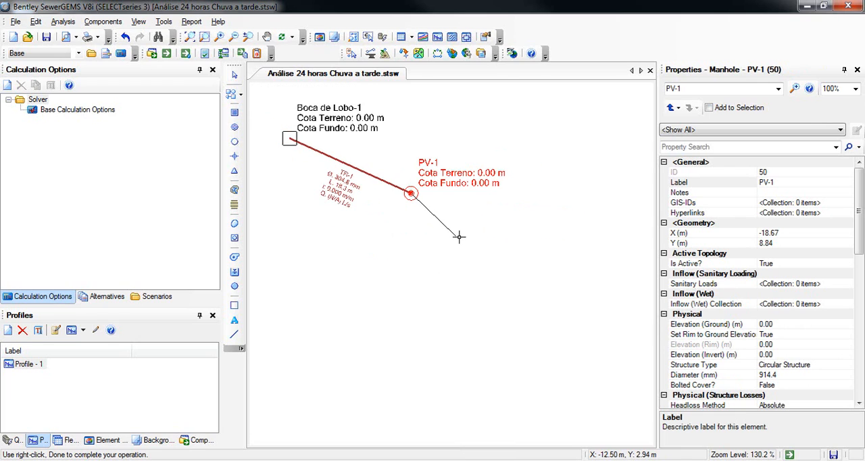
left_click(512, 255)
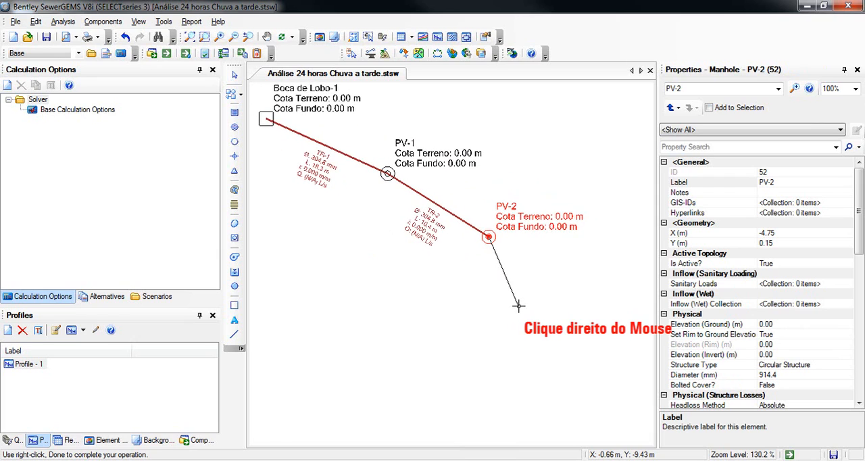
- Draw a third conduit from PV-2 to an outfall at about X 2.7 m, Y -11.7 m and finish the layout run
right_click(520, 309)
left_click(528, 300)
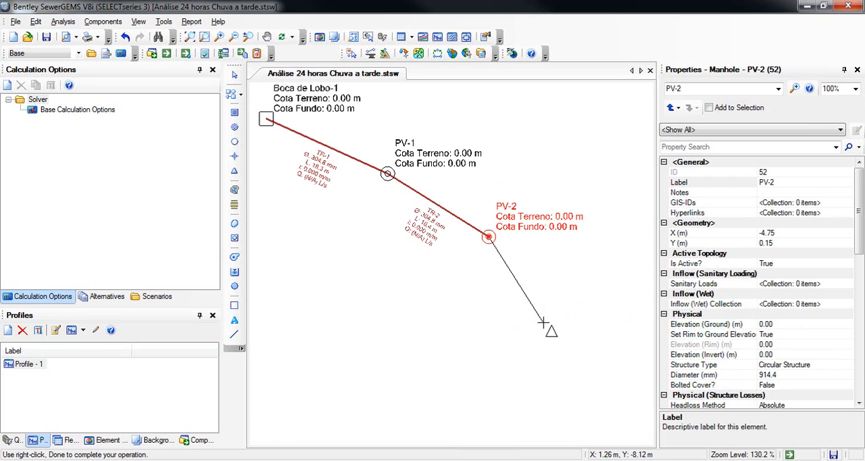
left_click(542, 323)
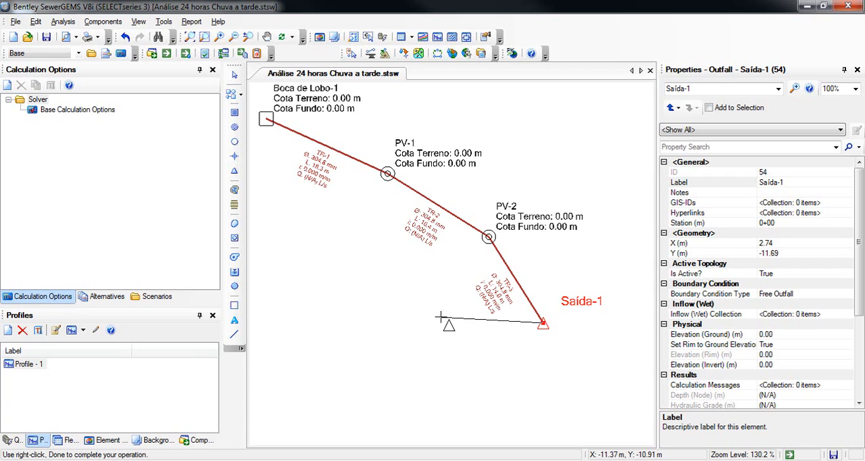
right_click(400, 277)
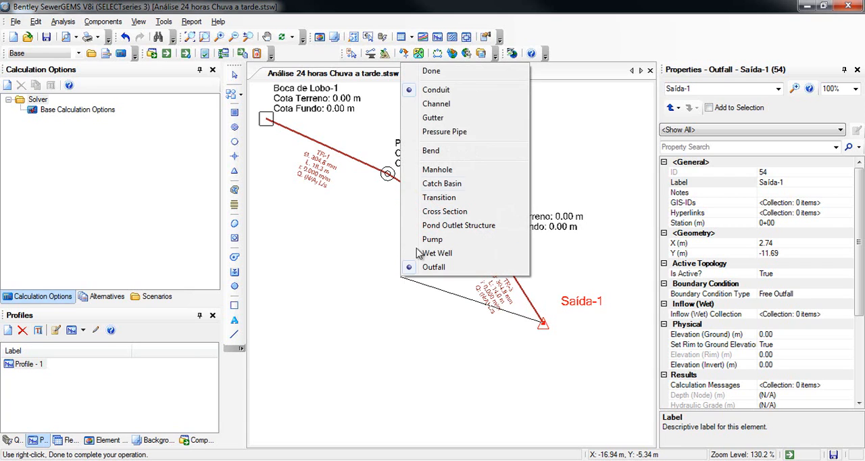
left_click(431, 71)
- Place a second catch basin at about X 1.5 m, Y 12.1 m and connect it by conduit to manhole PV-2
mouse_move(446, 162)
left_mouse_down()
mouse_move(437, 227)
mouse_move(480, 233)
left_mouse_up()
right_click(511, 224)
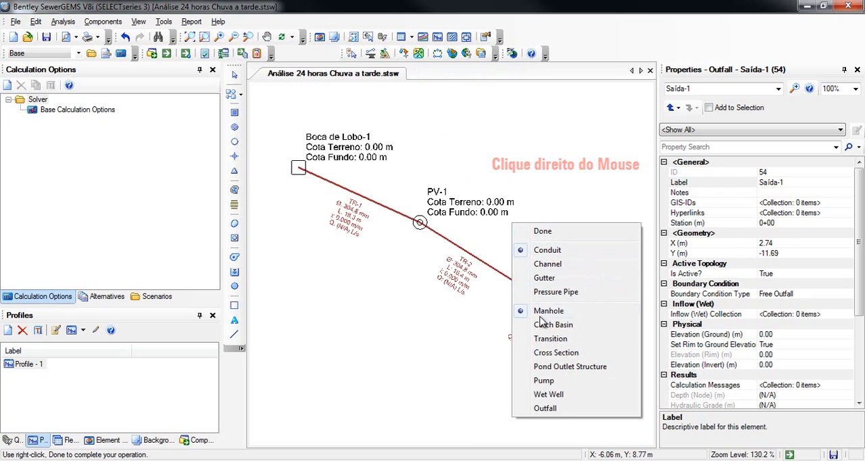
left_click(551, 324)
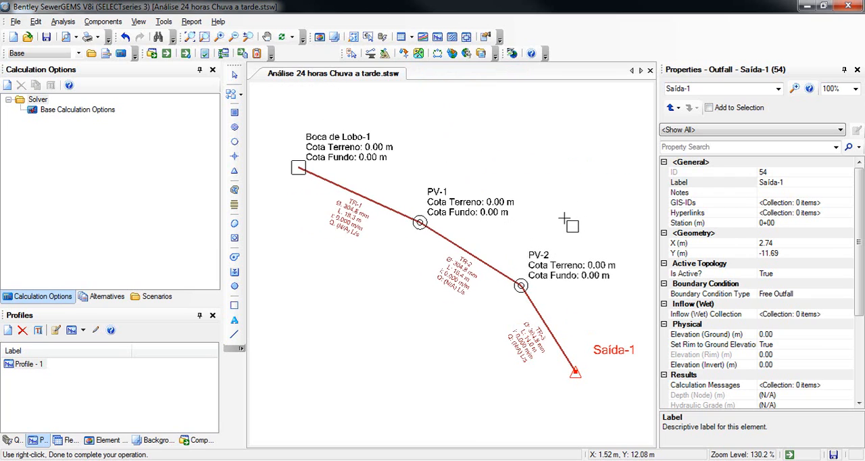
left_click(566, 199)
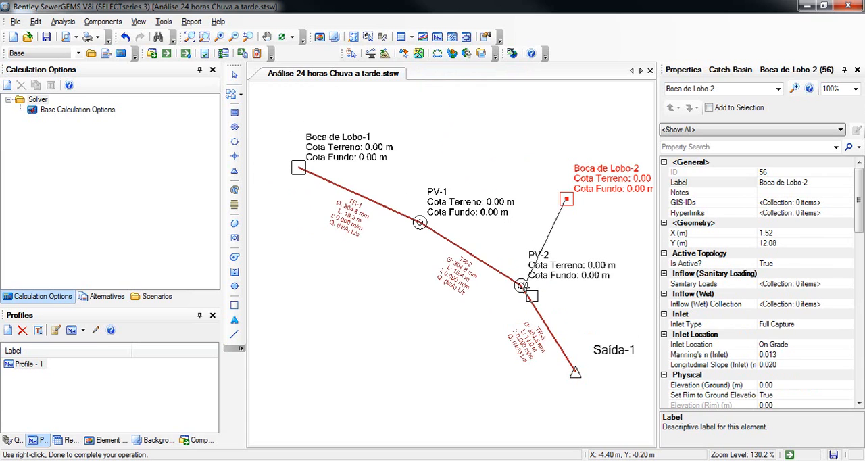
left_click(520, 285)
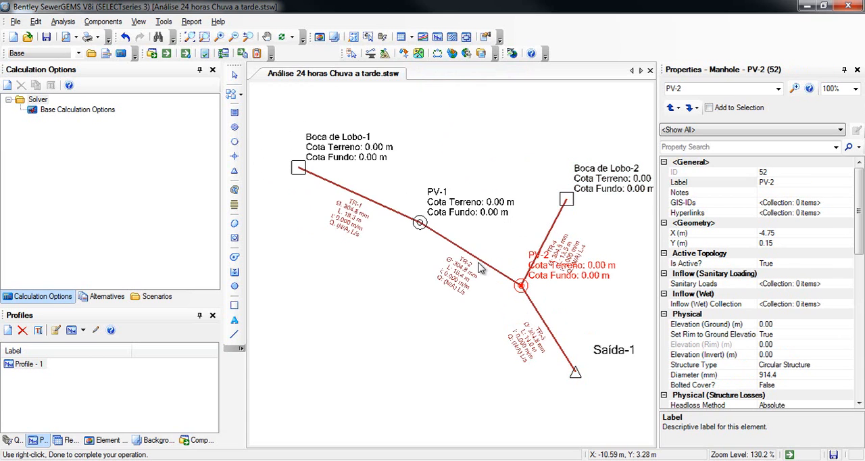
key("Escape")
- Set catch basin Boca de Lobo-1's ground elevation to 700 m and its invert elevation to 697.50 m
left_click_drag(476, 237, 443, 251)
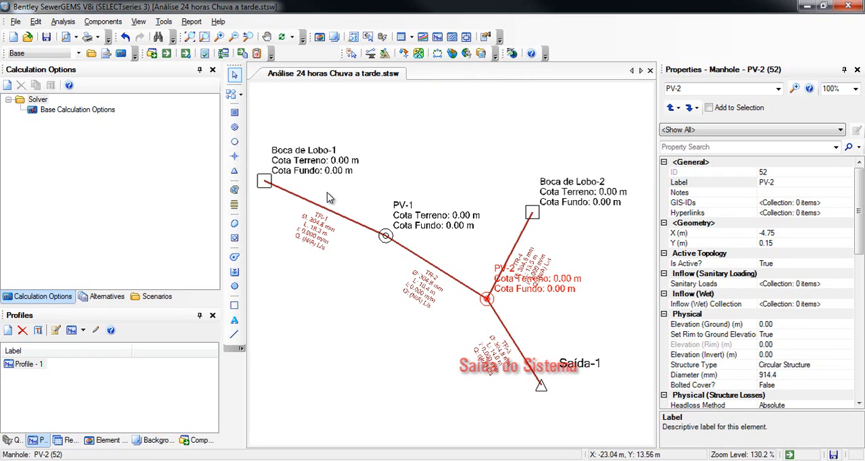
left_click(265, 181)
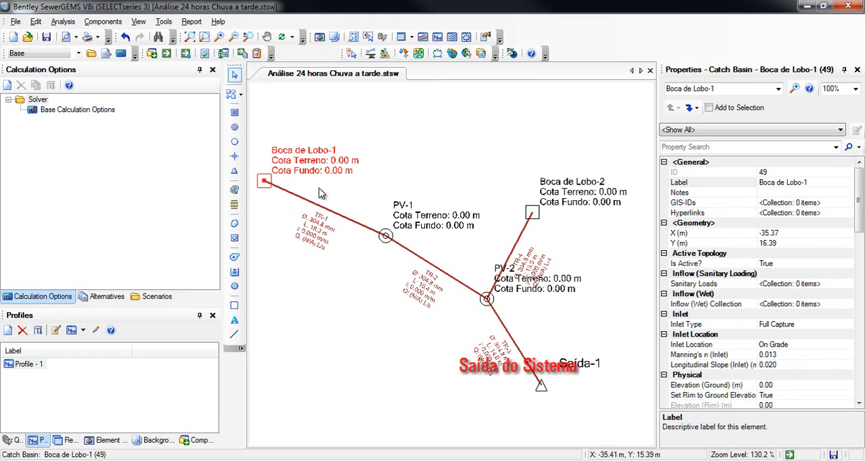
left_click(772, 385)
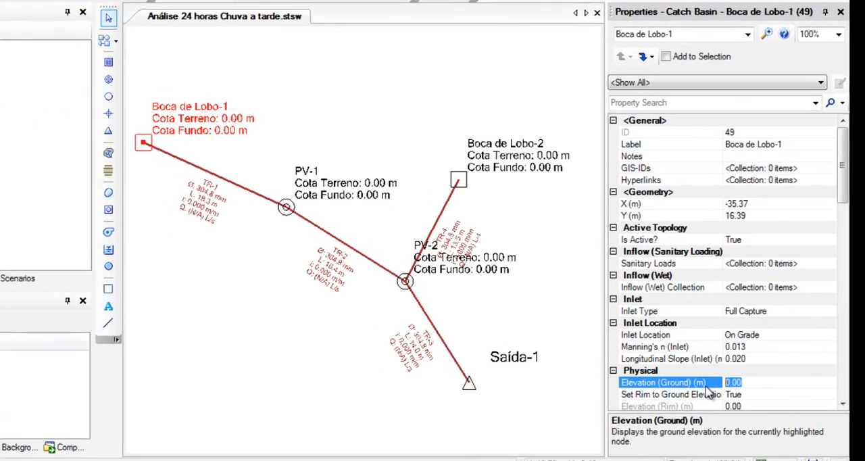
type("700")
key("Return")
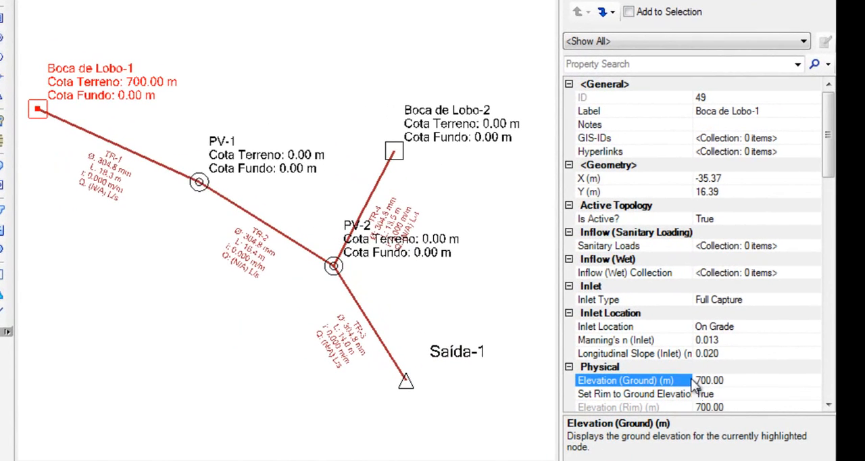
left_click(828, 406)
left_click(828, 405)
left_click(828, 405)
left_click(828, 405)
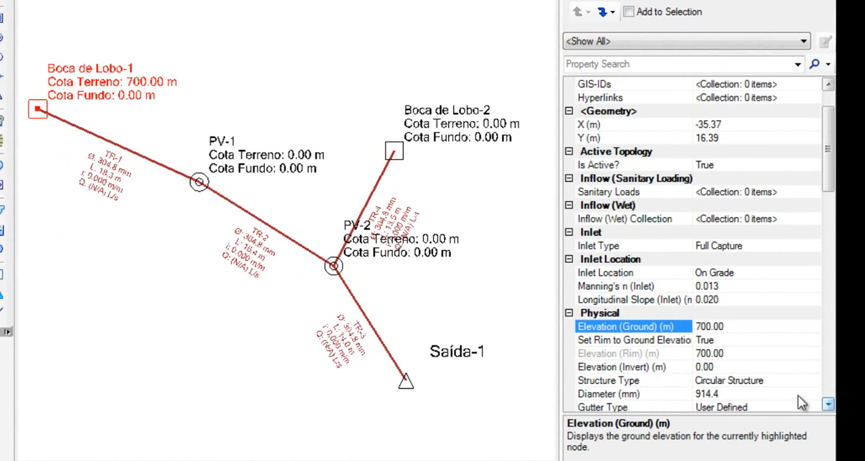
left_click(726, 366)
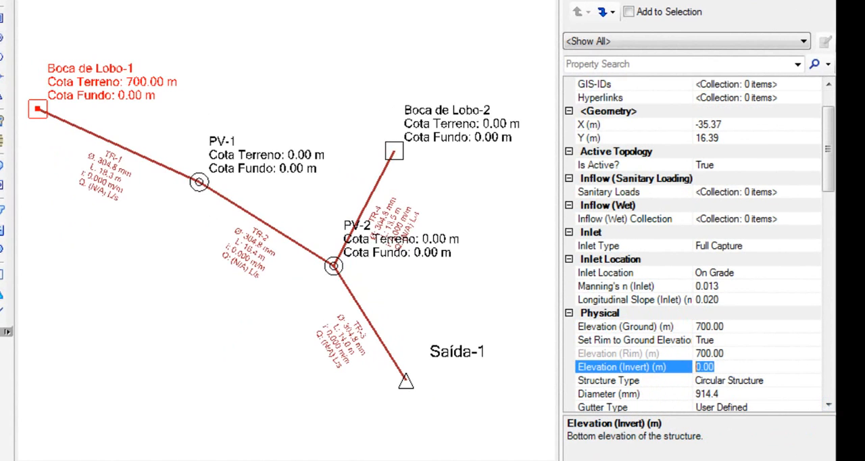
type("697.5")
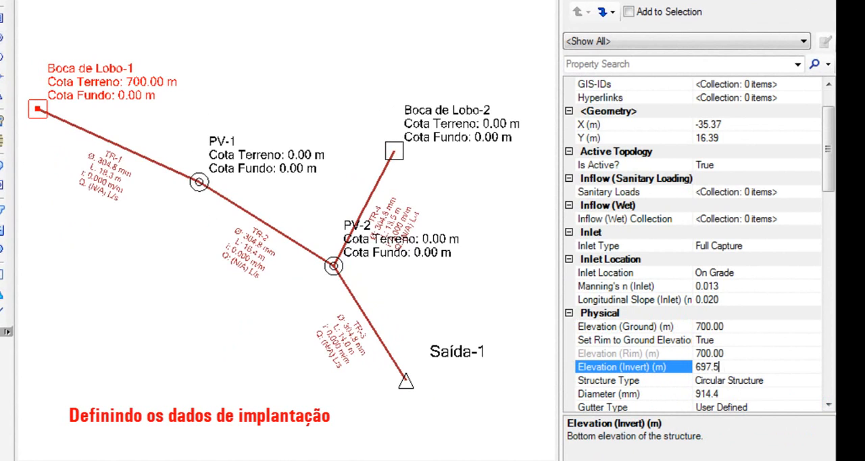
type("0")
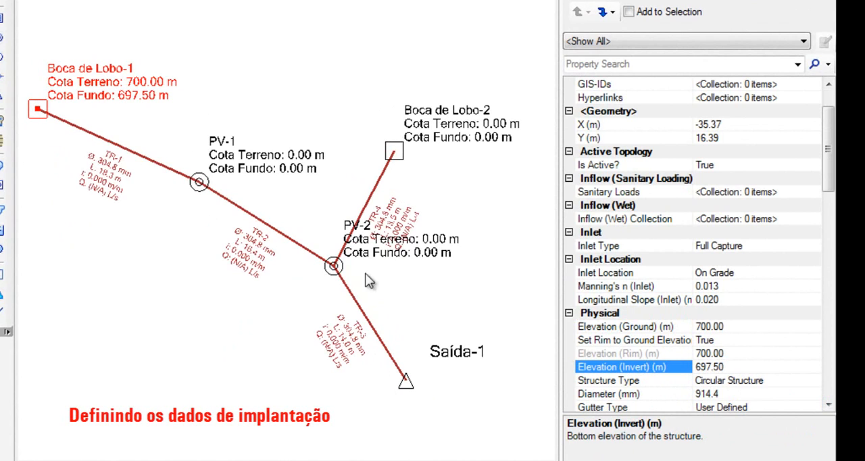
- Set catch basin Boca de Lobo-2's ground elevation to 695 m and its invert elevation to 693 m
left_click(394, 151)
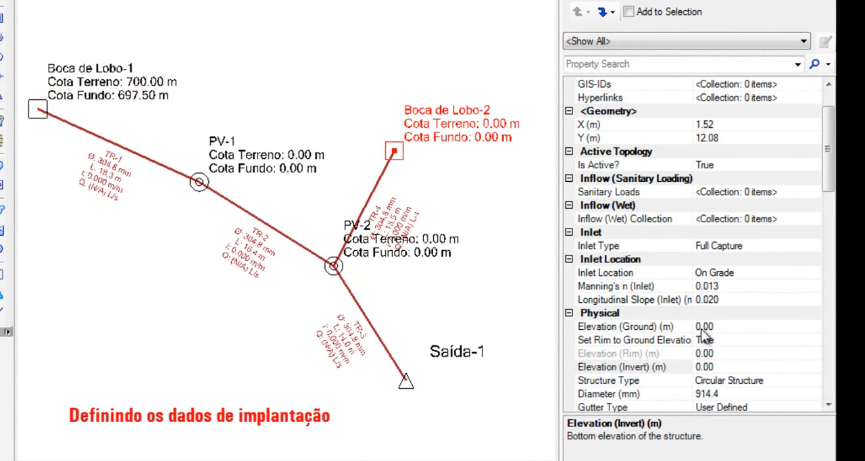
left_click(694, 328)
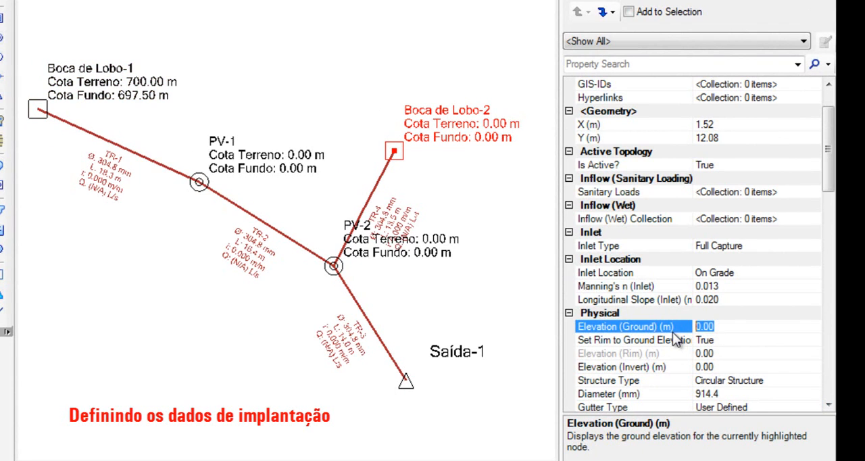
key("BackSpace")
type("695")
key("Return")
left_click(709, 366)
left_click_drag(728, 368, 641, 378)
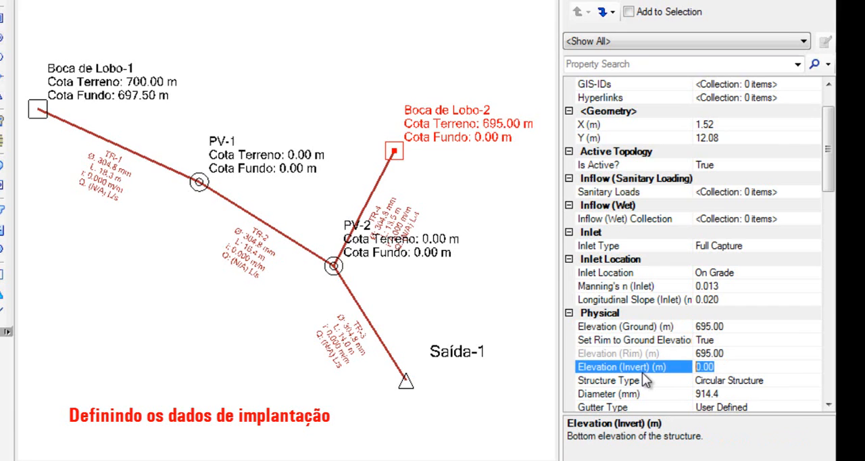
type("693")
key("Return")
- Set manhole PV-1's ground elevation to 699.35 m and its invert elevation to 697 m
left_click(201, 182)
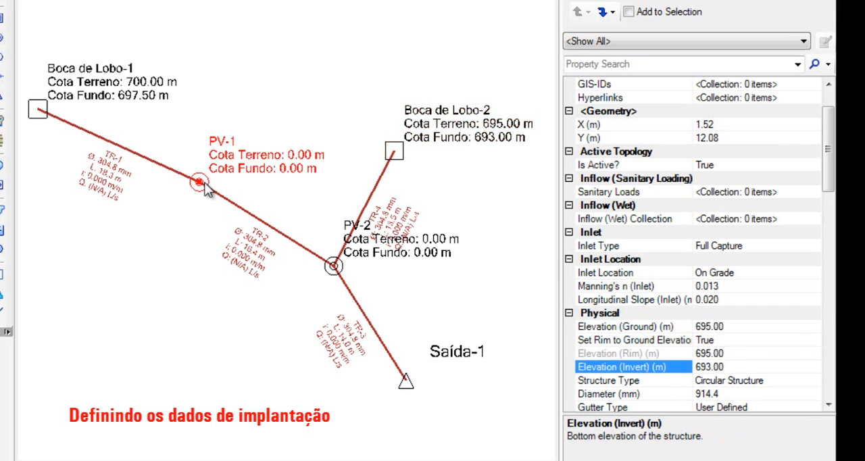
left_click(706, 299)
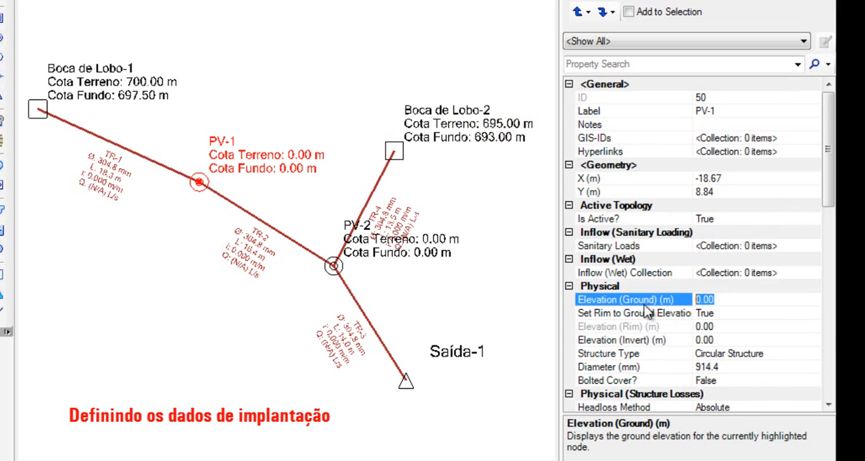
type("699.35")
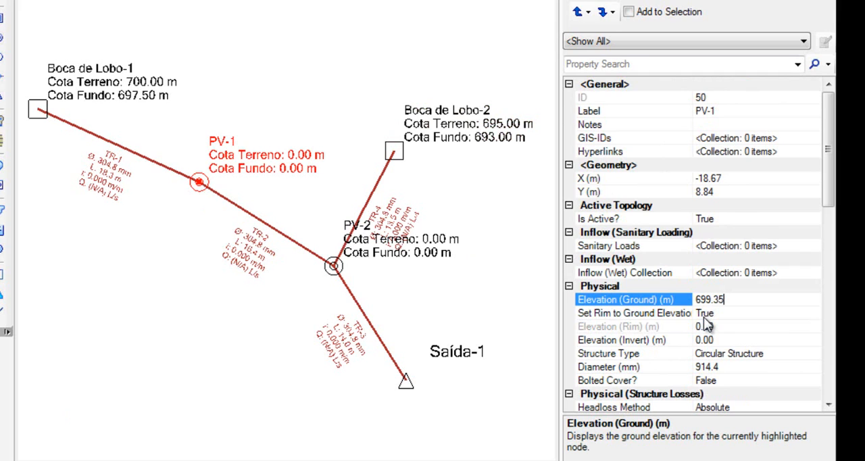
key("Return")
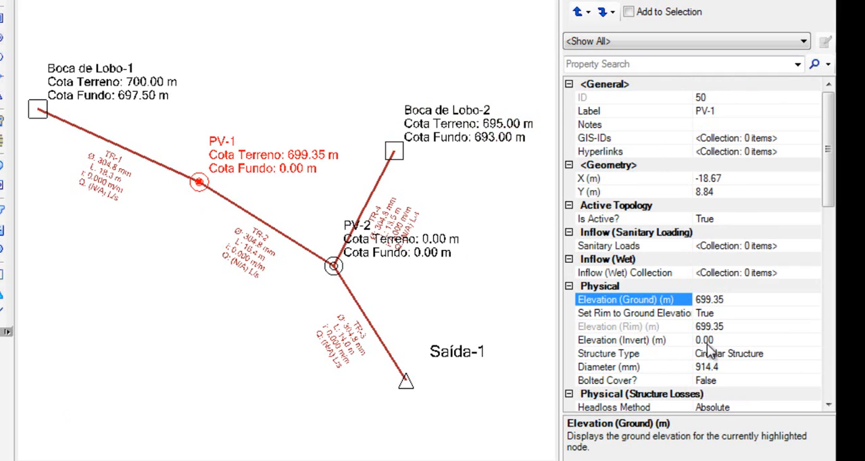
left_click(708, 342)
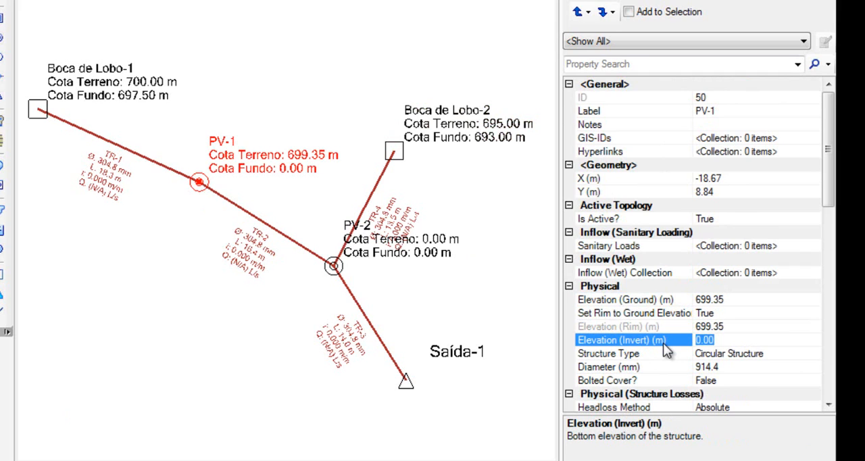
type("697")
key("Return")
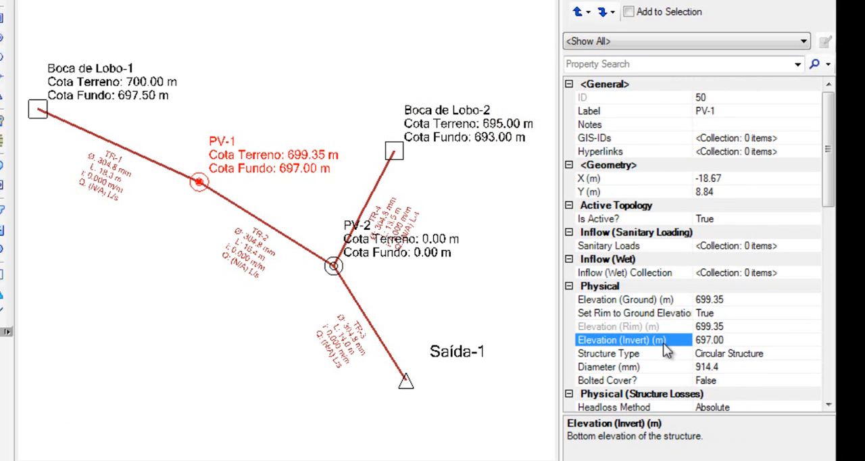
- Set manhole PV-2's ground elevation to 695 m and its invert elevation to 692.50 m
left_click(340, 269)
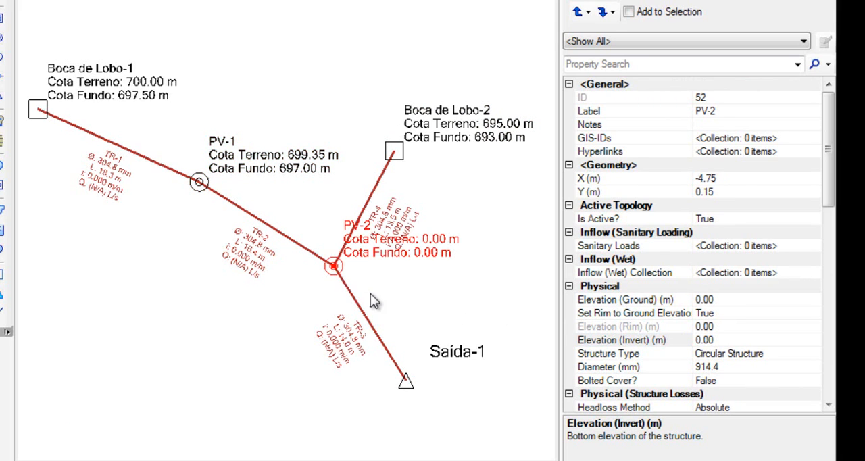
left_click(706, 299)
left_click(728, 299)
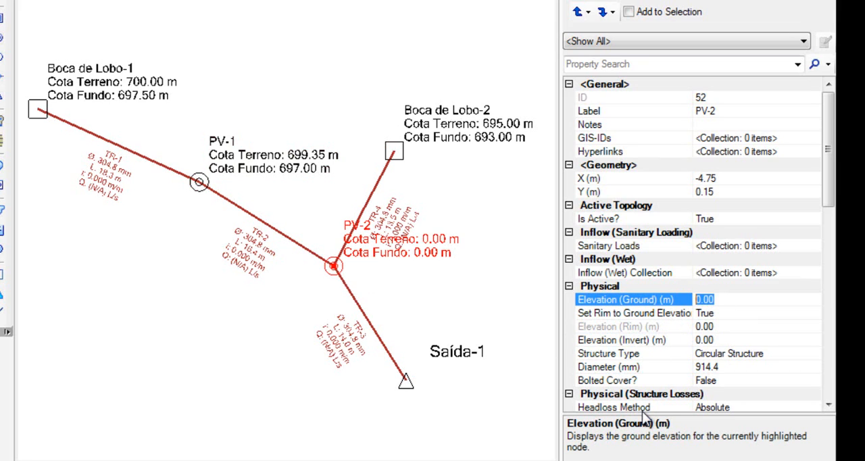
type("695")
key("Return")
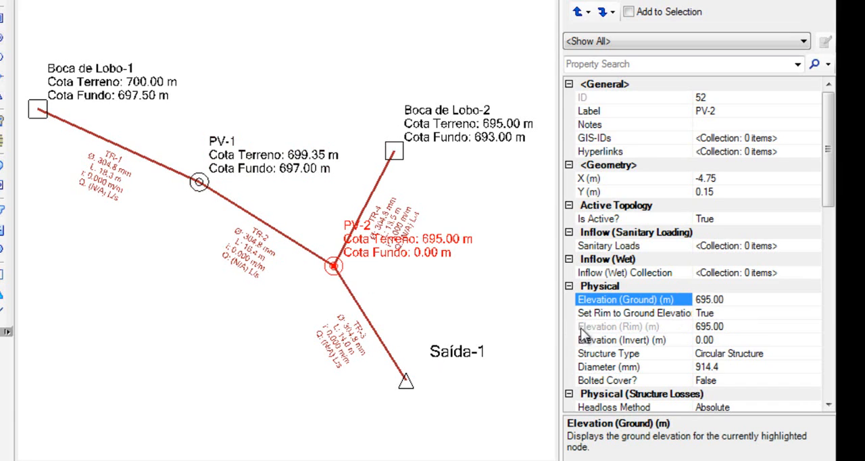
left_click(728, 340)
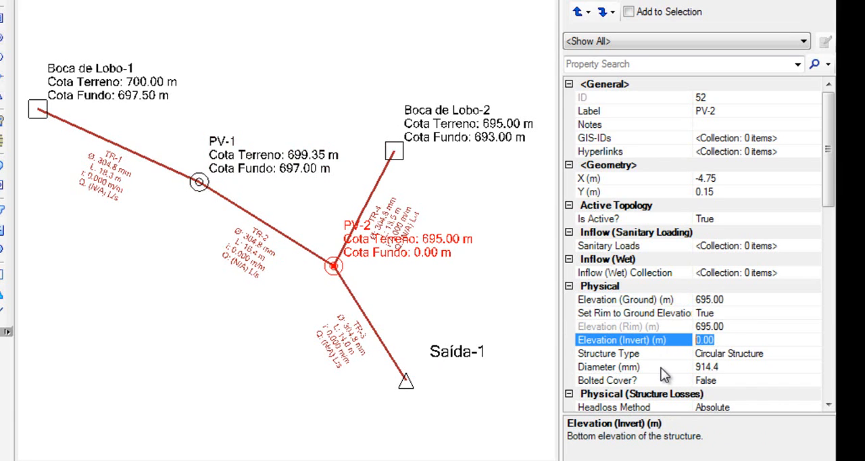
type("692.50")
key("Return")
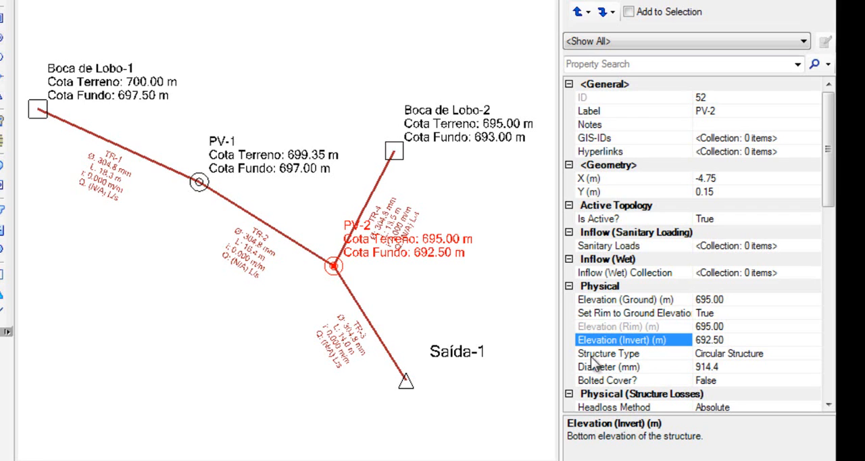
- Set outfall Saída-1's ground elevation to 694 m and its invert elevation to 692 m
left_click(405, 382)
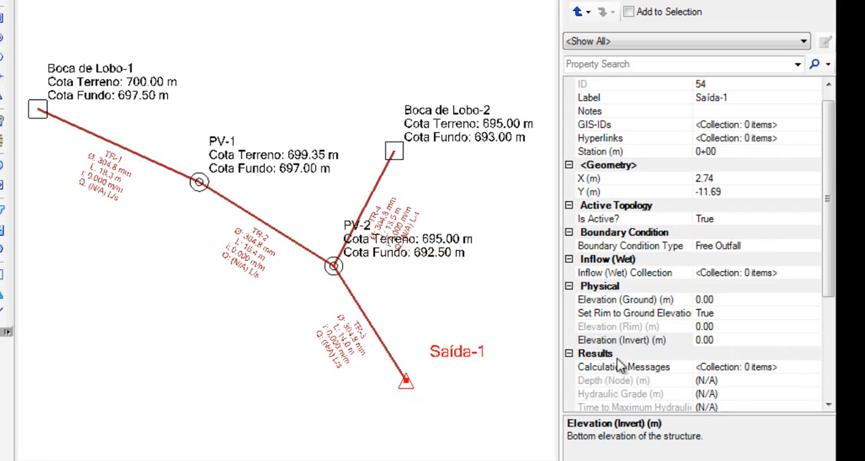
left_click(719, 299)
type("6")
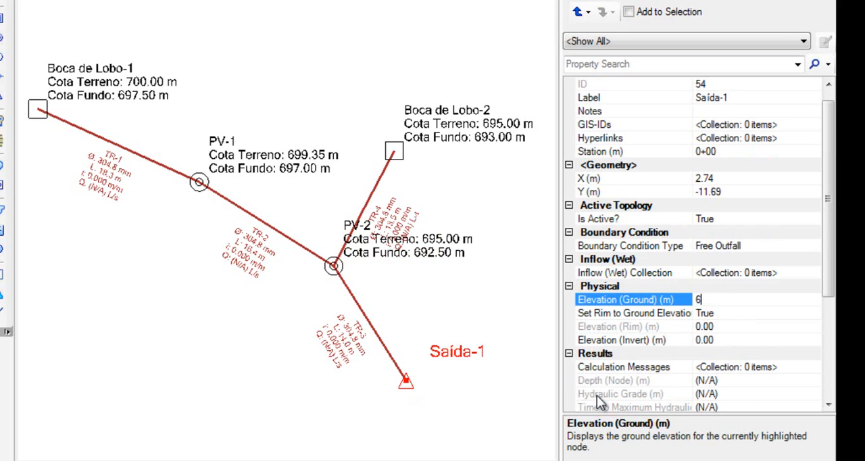
type("94")
key("Return")
left_click(686, 343)
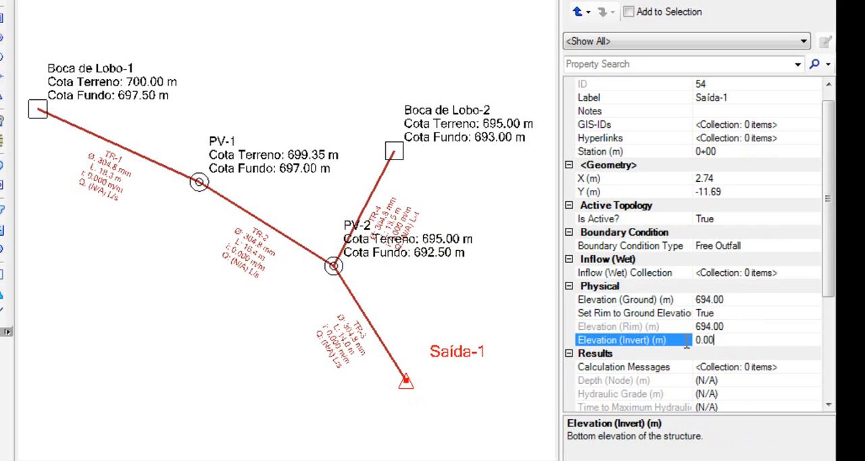
left_click(654, 346)
type("692")
- Turn off Set Invert to Stop for conduit TR-2, between manholes PV-1 and PV-2, by making it False
left_click_drag(260, 241, 264, 254)
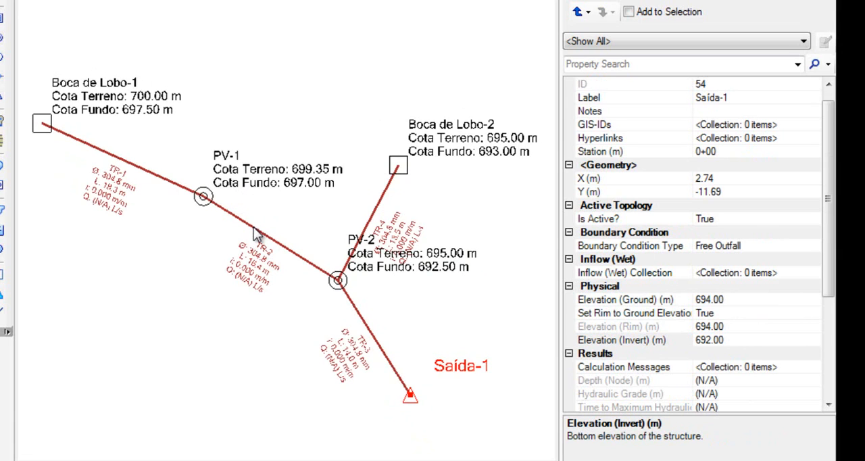
left_click(256, 228)
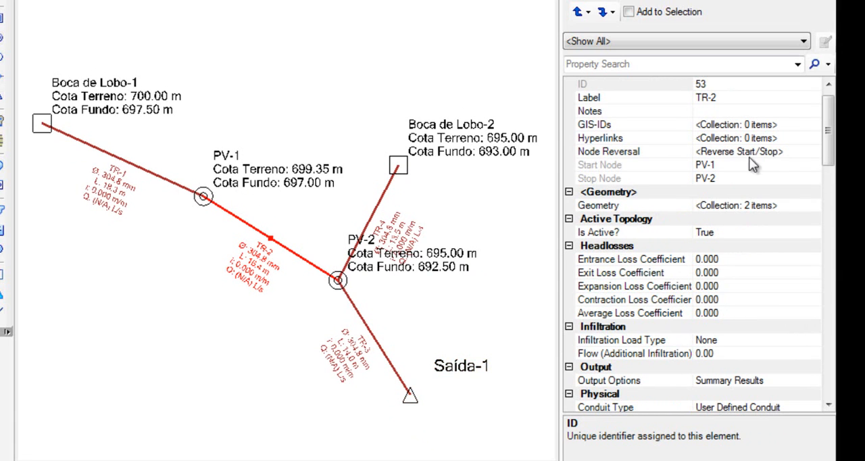
left_click_drag(829, 154, 829, 206)
left_click(735, 326)
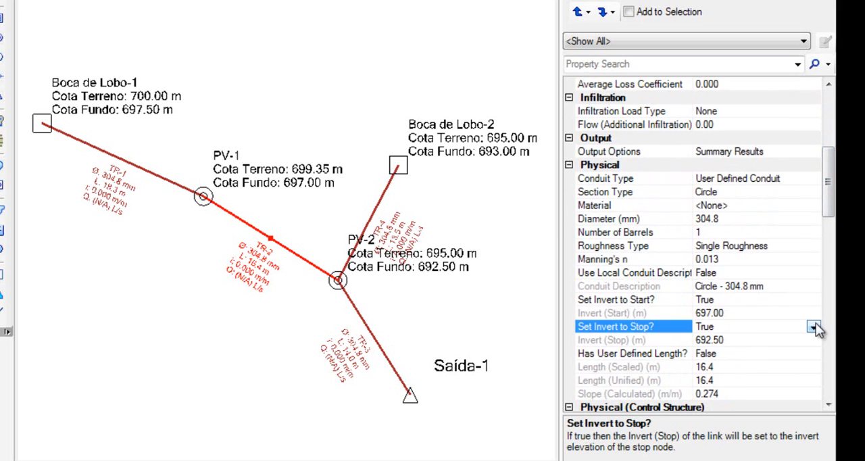
left_click(815, 326)
left_click(717, 352)
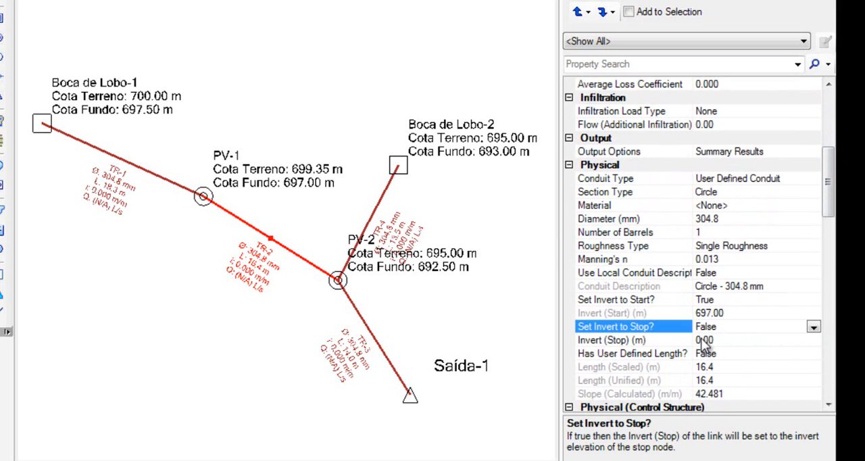
- Set conduit TR-2's stop invert elevation to 693.50 m
left_click(701, 339)
left_click_drag(722, 337, 683, 343)
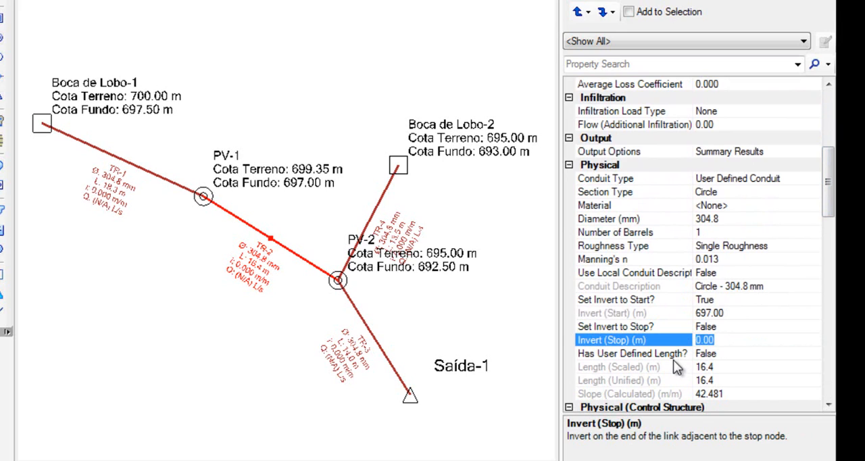
type("6935")
key("BackSpace")
type(".50")
key("Return")
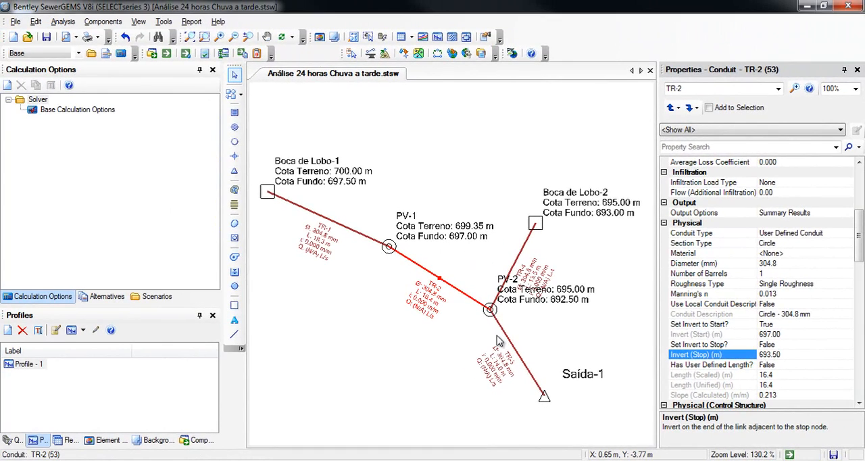
left_click_drag(382, 314, 422, 311)
left_click(453, 348)
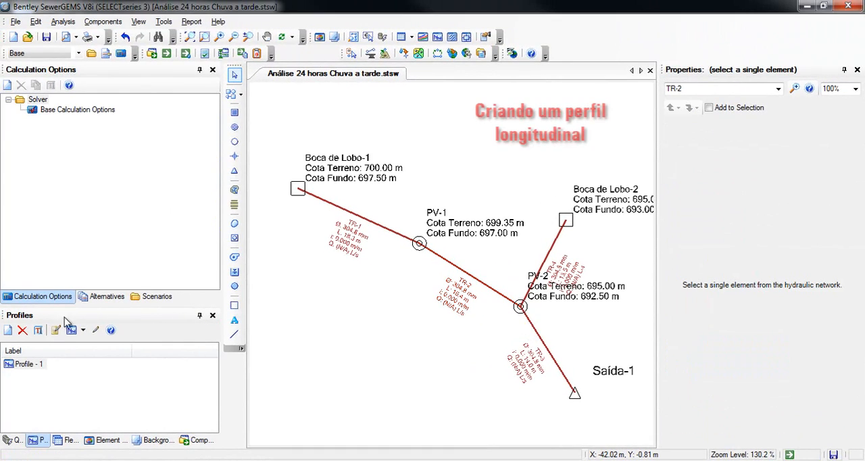
- Create a new longitudinal profile running from catch basin Boca de Lobo-1 to outfall Saída-1 and view its graph
left_click(8, 330)
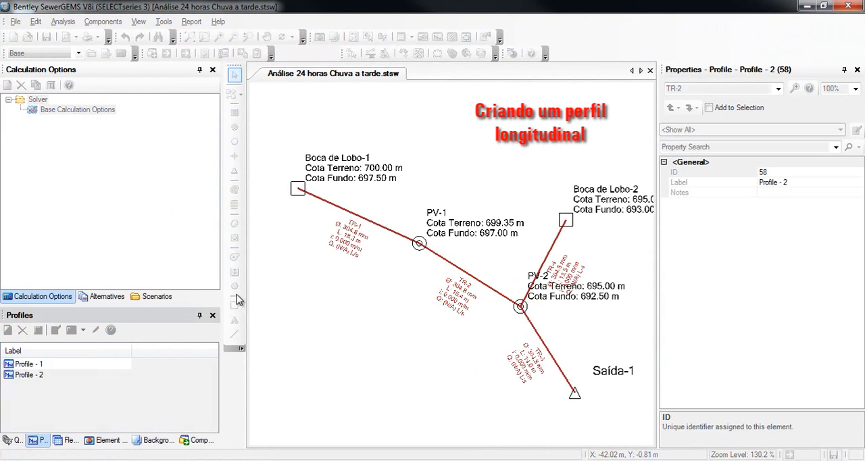
left_click(522, 150)
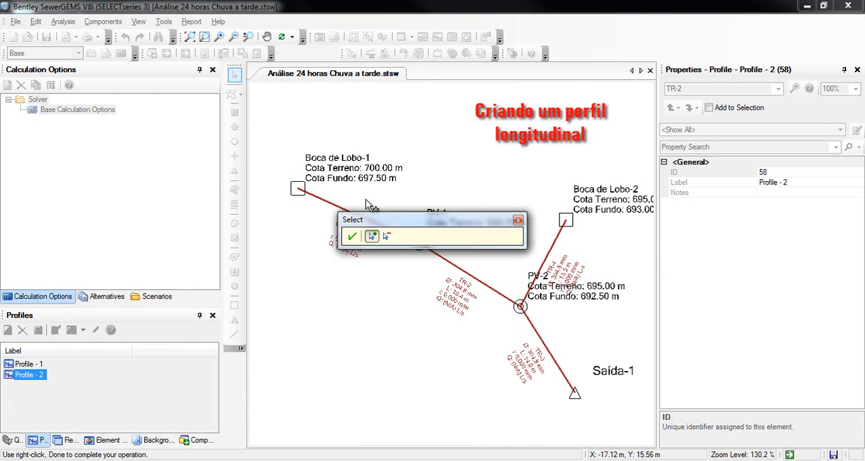
left_click(298, 189)
left_click(574, 392)
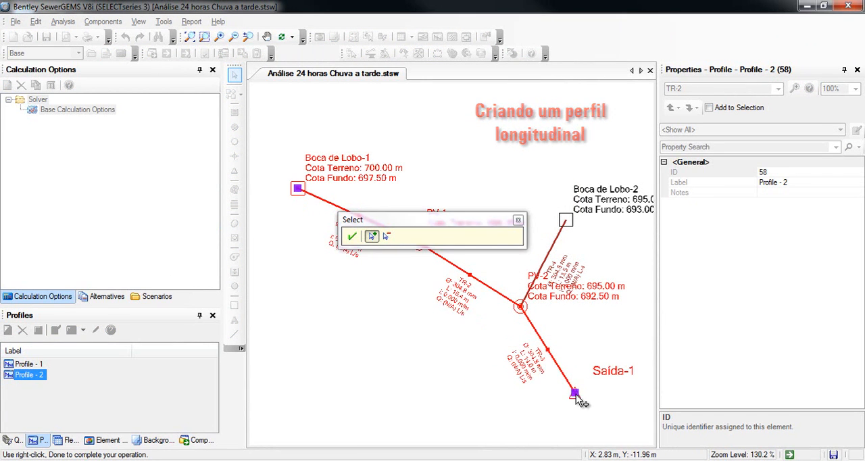
left_click(351, 236)
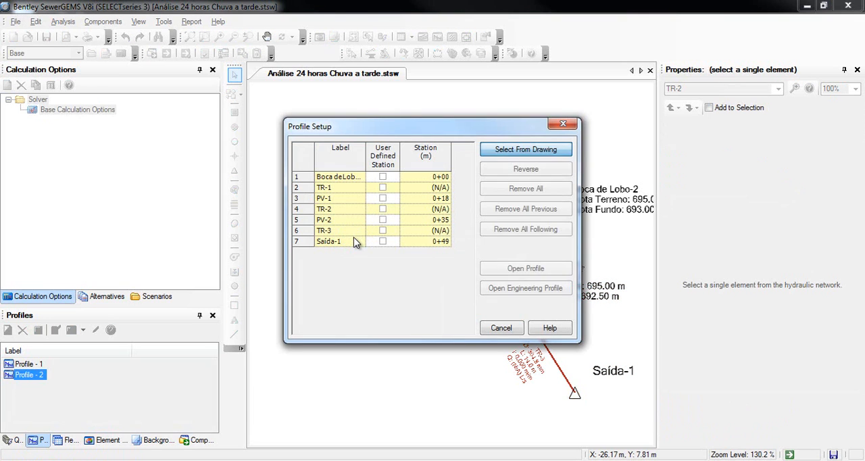
left_click(508, 270)
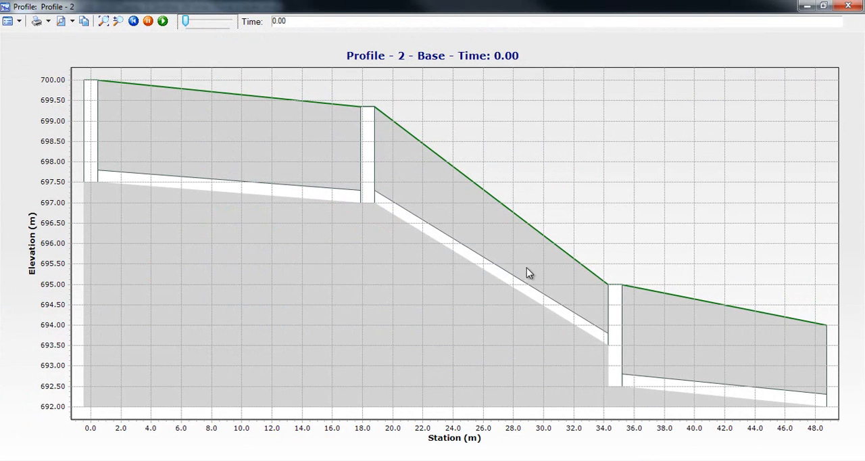
left_click(847, 6)
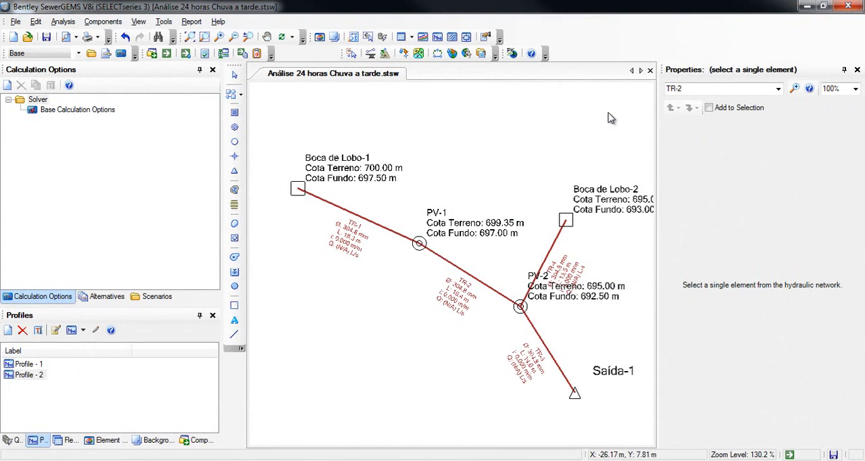
- Draw an eight-vertex catchment polygon beside catch basin Boca de Lobo-1, on its upstream side, with a scaled area of about 0.088 ha
left_click_drag(362, 288, 344, 286)
scroll(345, 290, "down", 1)
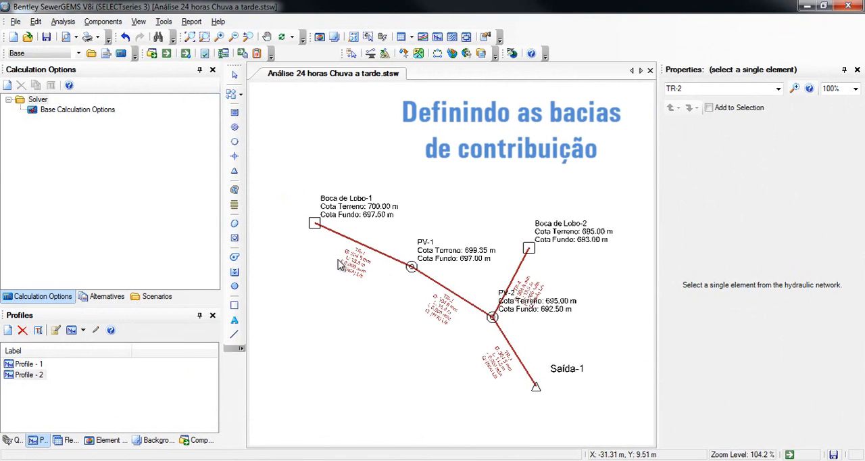
left_click(236, 190)
left_click_drag(393, 182, 504, 204)
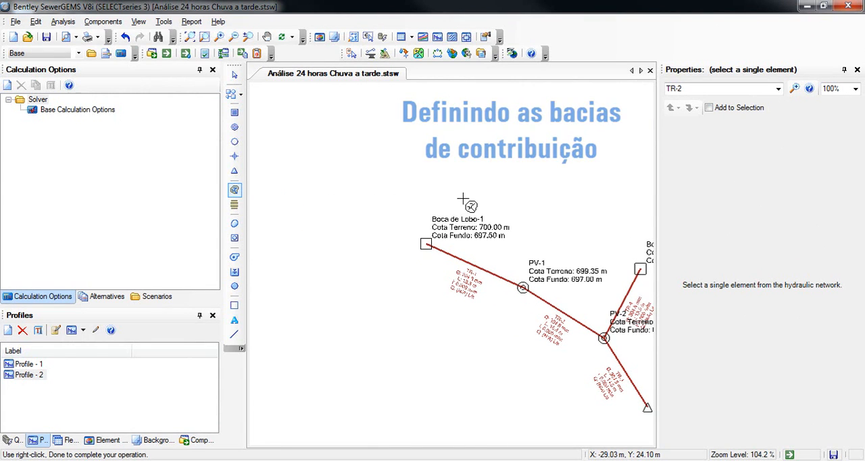
left_click(424, 233)
left_click(475, 126)
left_click(438, 90)
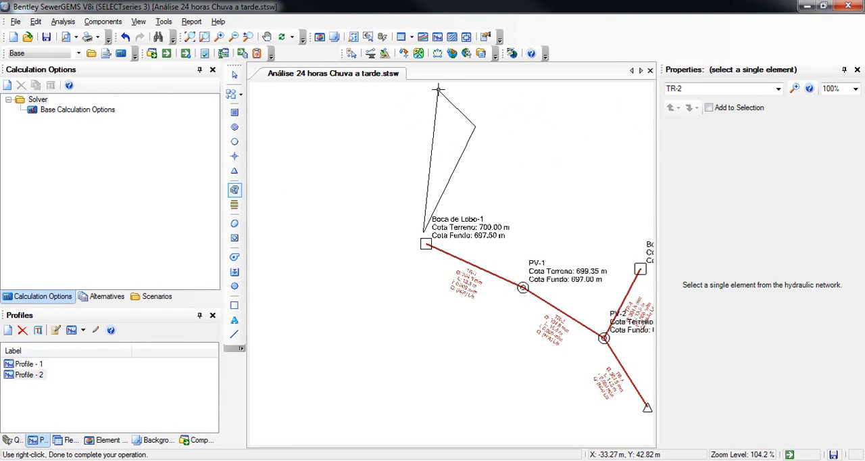
left_click(358, 109)
left_click(293, 183)
left_click(283, 275)
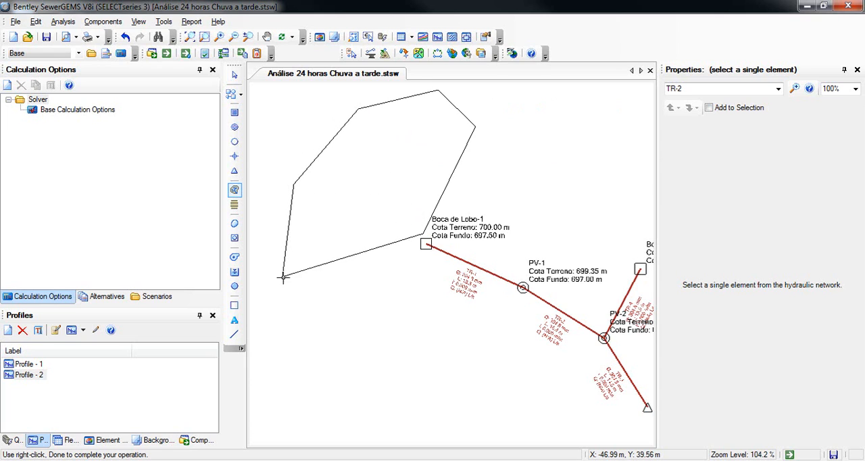
left_click(304, 328)
left_click(377, 345)
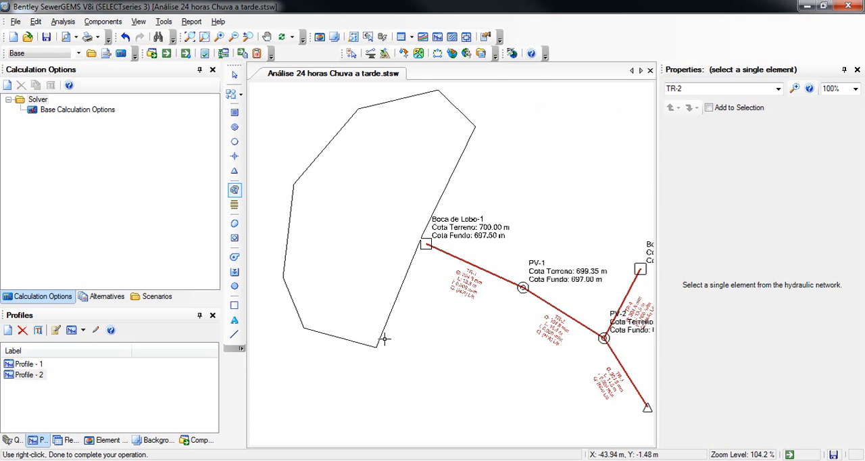
right_click(385, 338)
left_click(396, 347)
left_click(376, 235)
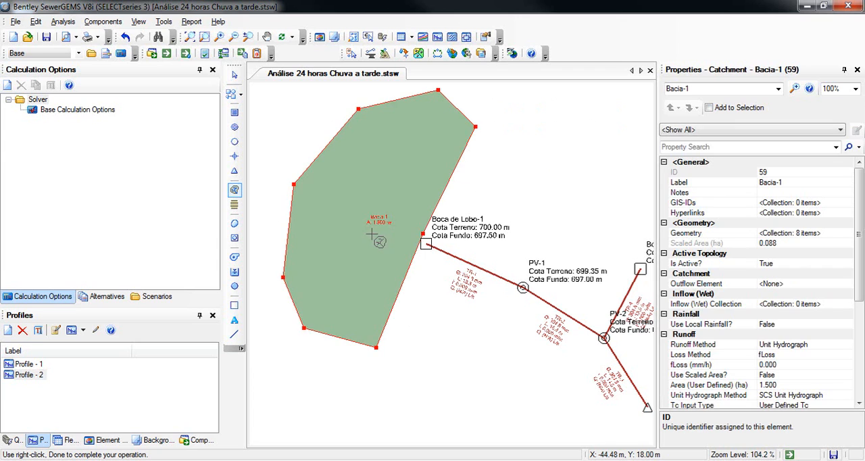
scroll(375, 235, "up", 2)
scroll(368, 243, "down", 1)
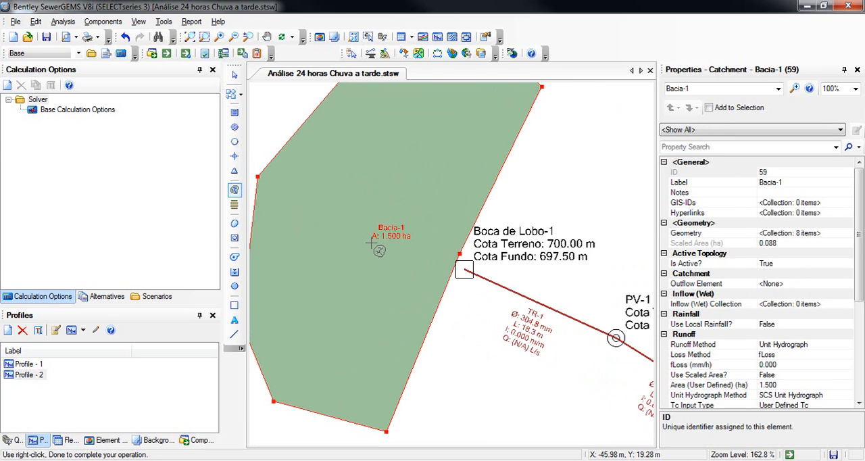
key("Escape")
- Set catchment Bacia-1's user-defined area to 2 ha
scroll(409, 225, "down", 2)
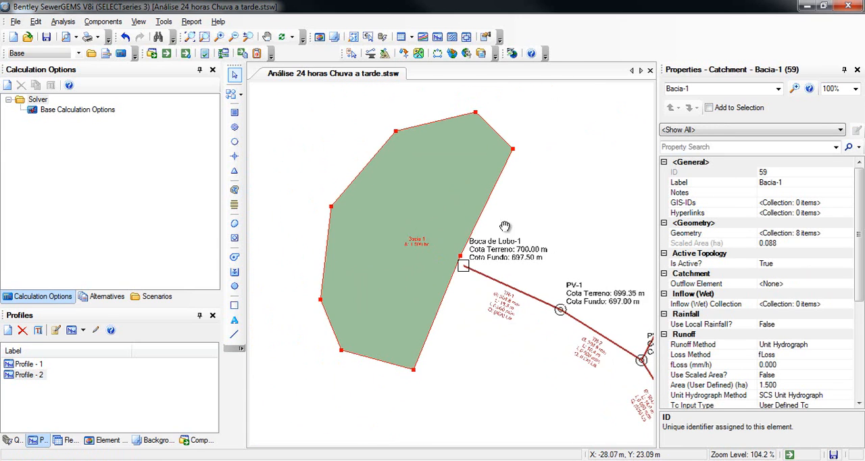
left_click_drag(506, 227, 428, 228)
left_click_drag(859, 277, 859, 310)
left_click(745, 334)
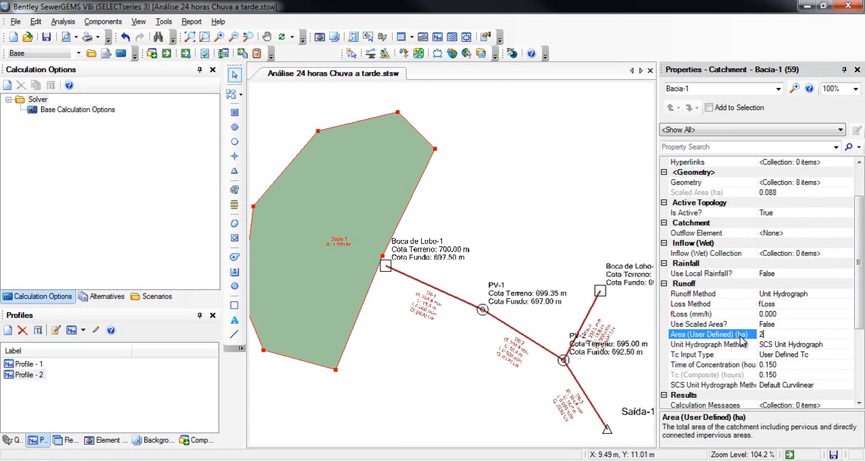
key("Return")
- Draw a nine-vertex catchment polygon just above catch basin Boca de Lobo-2, with a scaled area of about 0.059 ha
left_click_drag(472, 272, 389, 272)
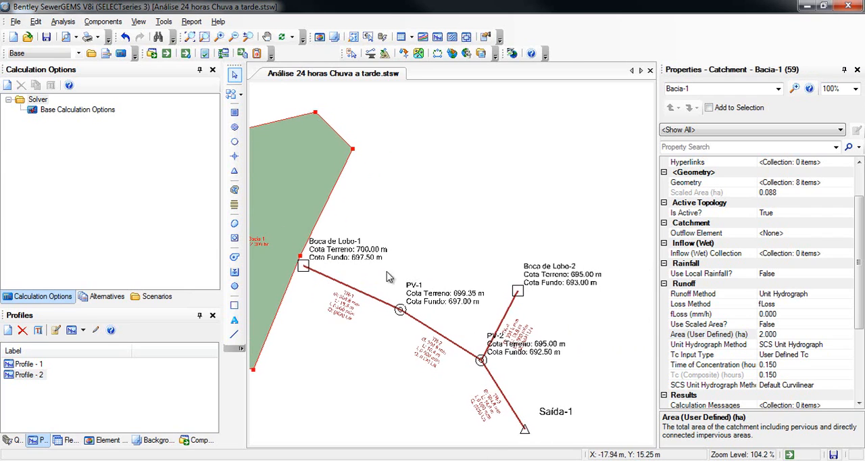
left_click(234, 189)
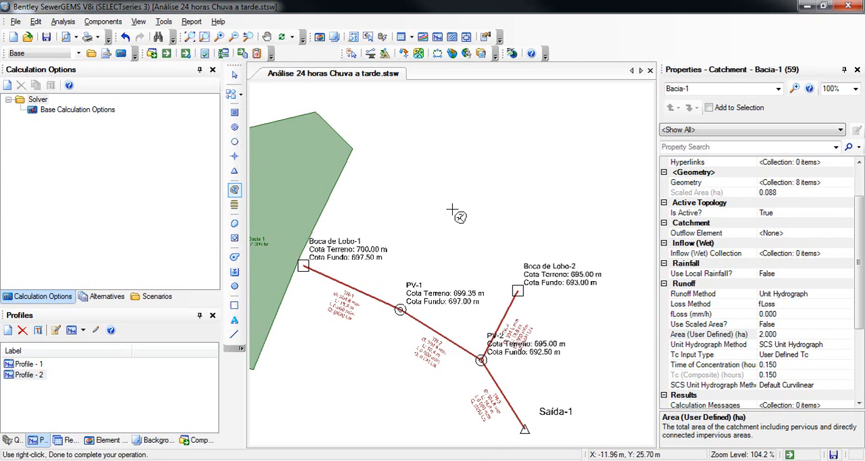
left_click(491, 179)
left_click(479, 242)
left_click(525, 269)
left_click(606, 305)
left_click(638, 264)
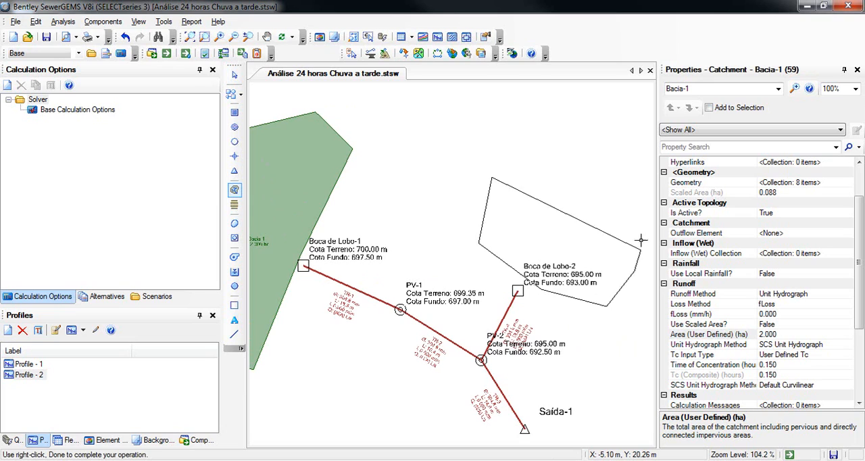
left_click(644, 174)
left_click(575, 145)
left_click(521, 150)
right_click(519, 153)
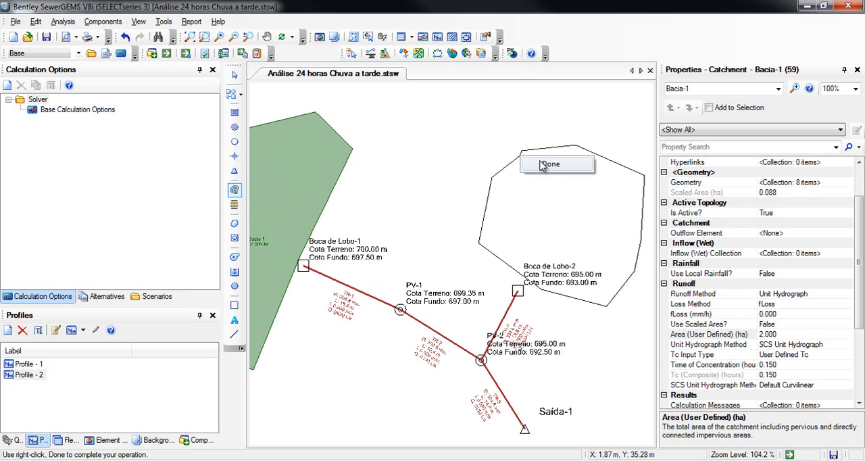
left_click(553, 162)
- Set catchment Bacia-2's user-defined area to 1 ha
left_click(771, 333)
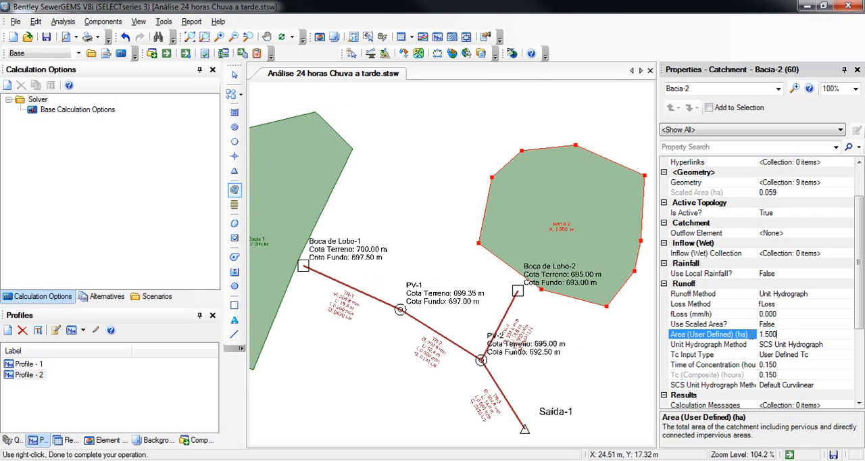
type("1")
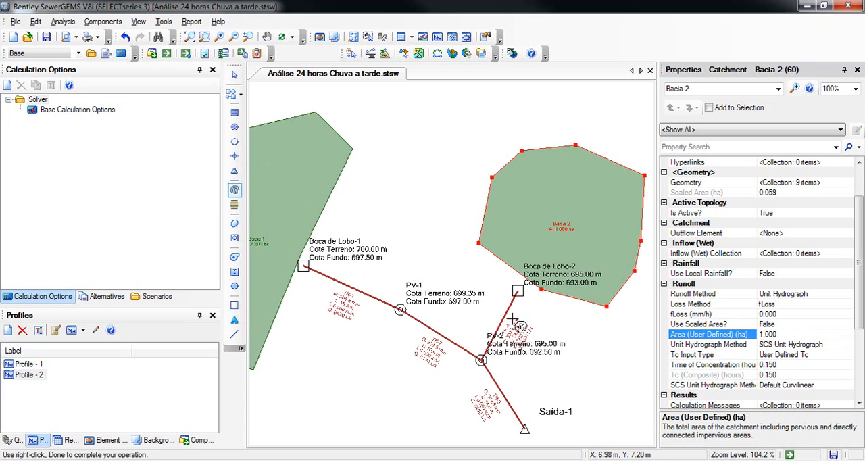
scroll(373, 224, "down", 1)
scroll(424, 296, "down", 1)
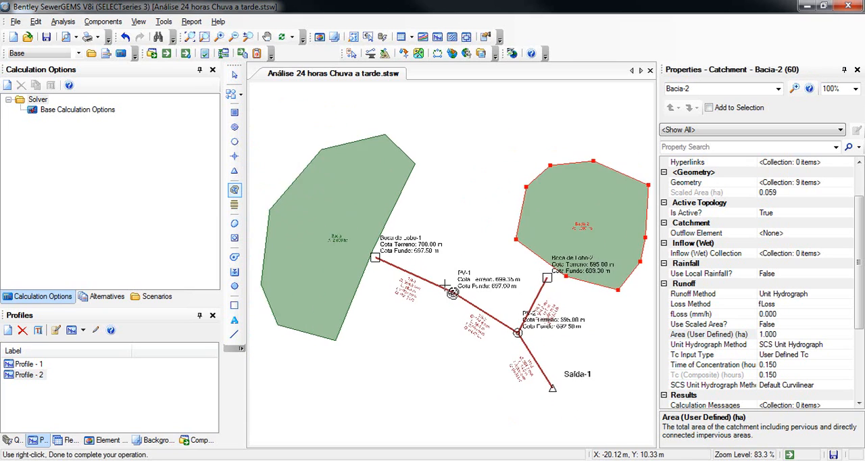
- Assign catch basin Boca de Lobo-1, selected from the drawing, as the outflow element of catchment Bacia-1
left_click(374, 287)
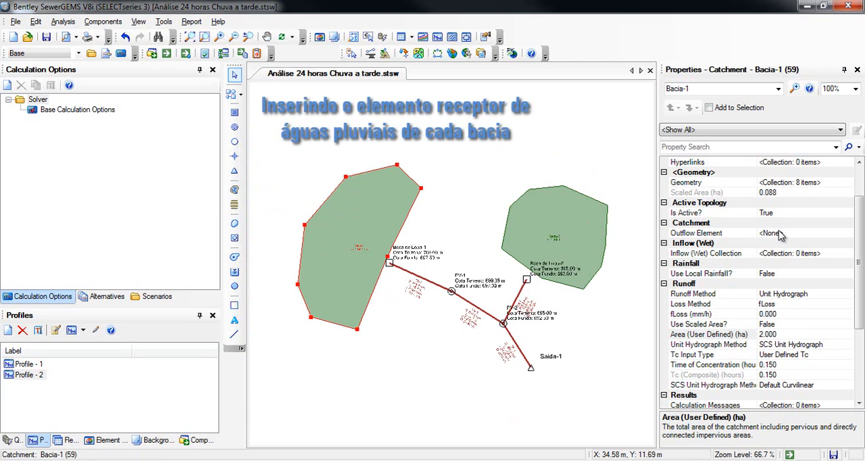
left_click(837, 233)
left_click(847, 233)
left_click(791, 245)
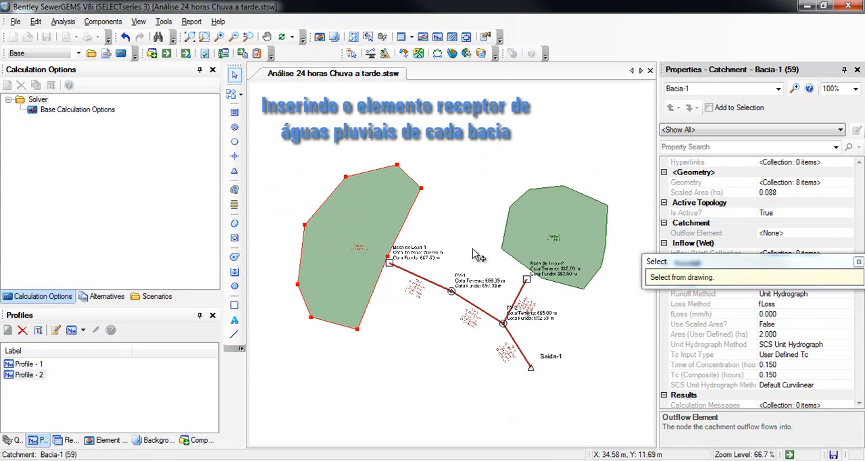
scroll(389, 263, "up", 5)
left_click_drag(395, 266, 521, 319)
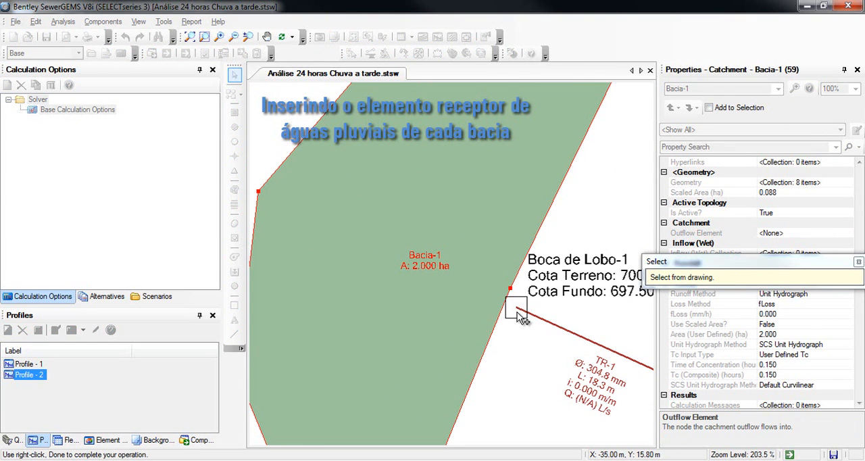
left_click(515, 312)
- Assign catch basin Boca de Lobo-2, selected from the drawing, as the outflow element of catchment Bacia-2
scroll(516, 318, "down", 4)
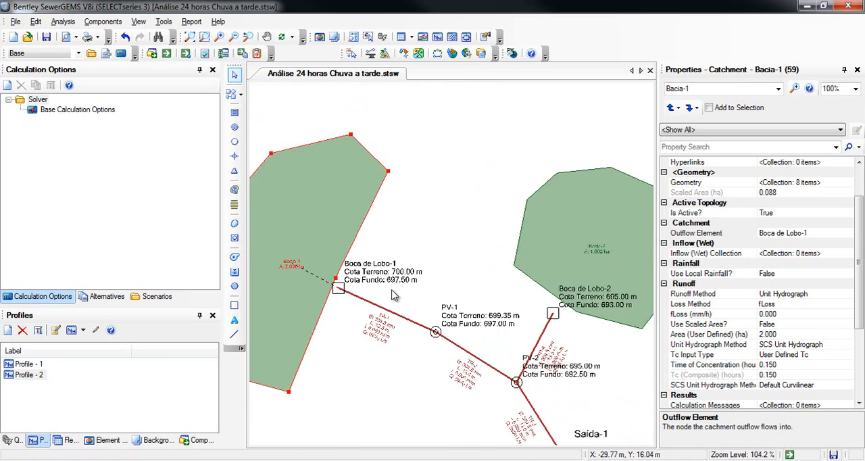
left_click(524, 269)
left_click(831, 234)
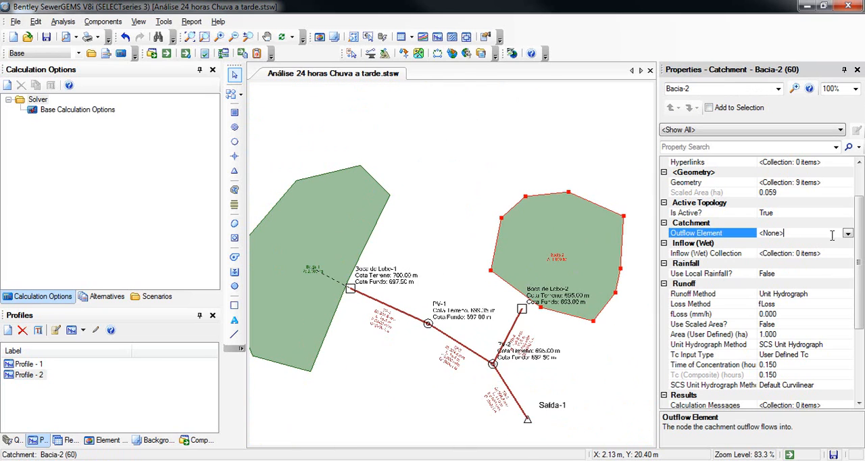
left_click(847, 233)
left_click(804, 246)
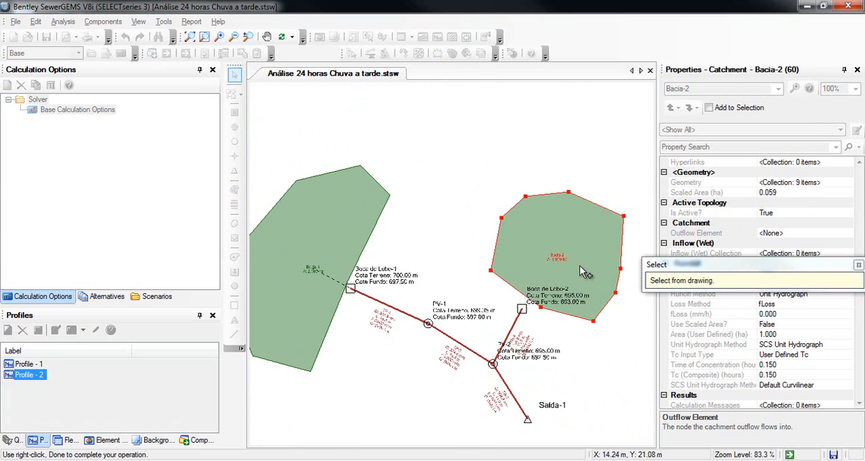
left_click(524, 308)
scroll(513, 311, "up", 3)
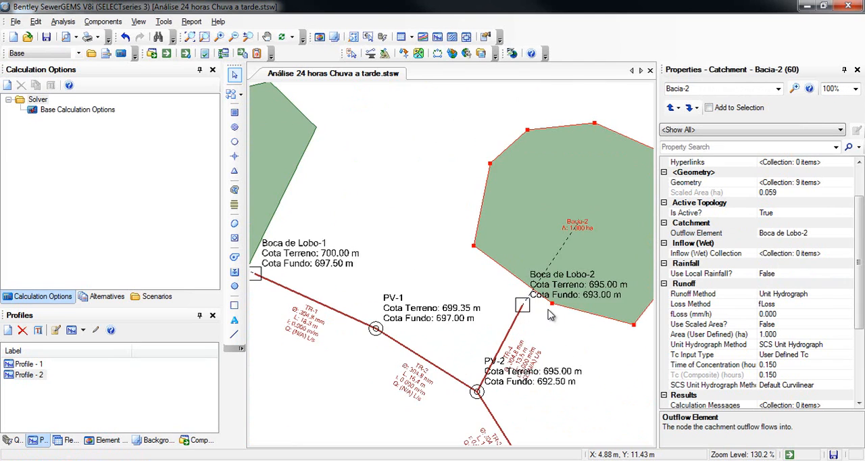
- Set the diameters of conduits TR-1, TR-2 and TR-3 to 600 mm in the conduit FlexTable
scroll(500, 309, "down", 2)
left_click_drag(442, 308, 476, 272)
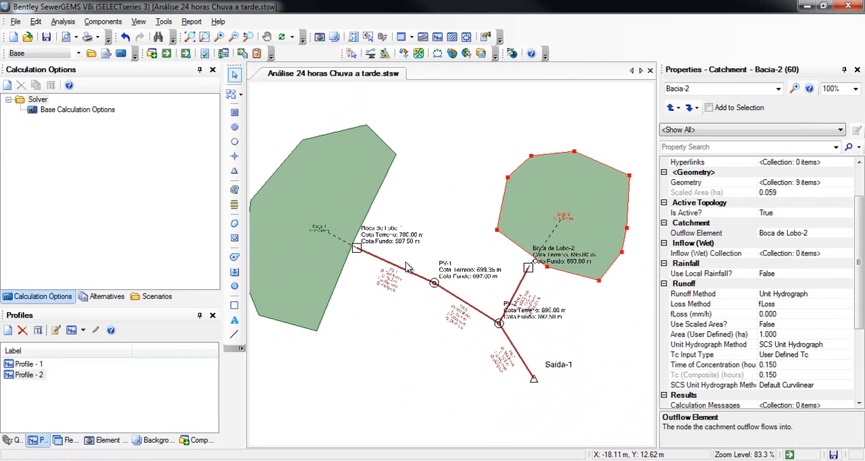
left_click_drag(409, 261, 426, 262)
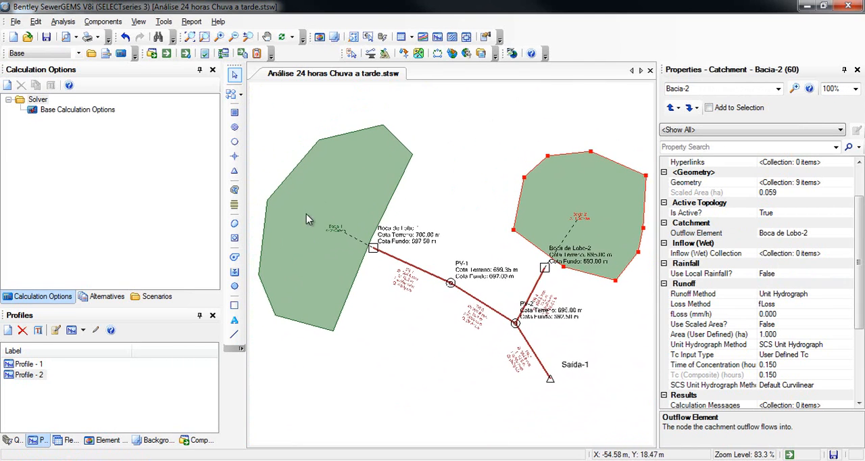
left_click(412, 38)
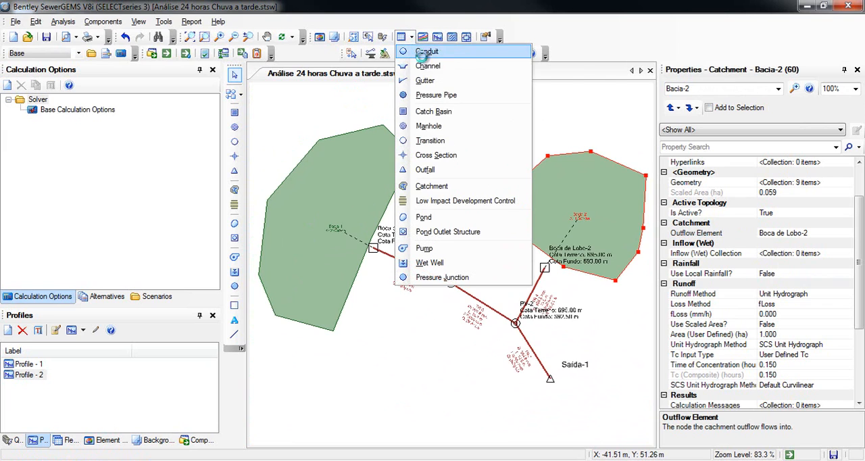
left_click(420, 52)
left_click_drag(381, 162, 362, 102)
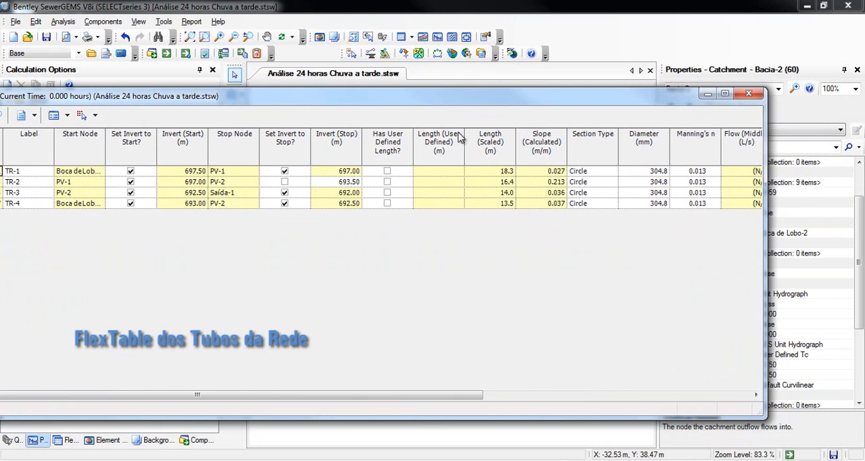
left_click(654, 171)
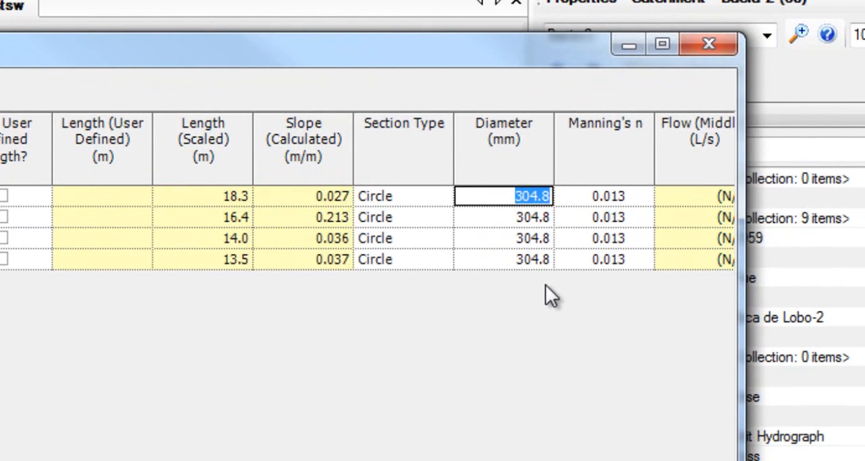
type("600")
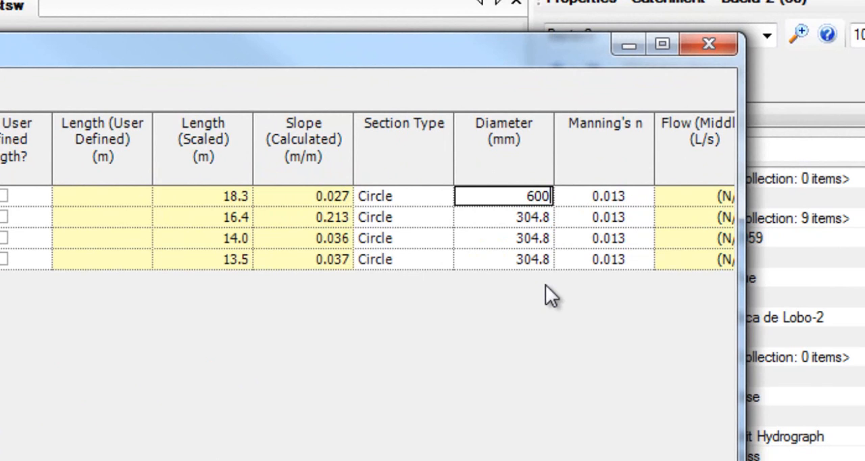
key("Return")
type("600")
key("Return")
type("600")
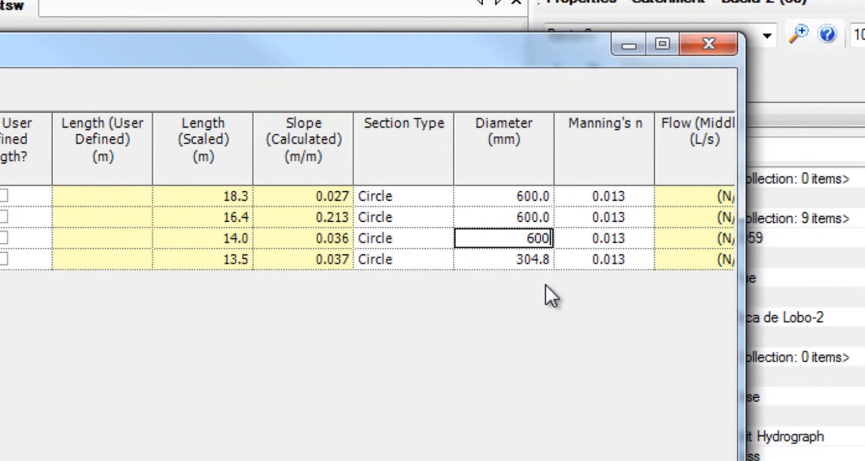
key("Return")
- Set conduit TR-4's diameter to 450 mm and close the conduit FlexTable
type("450")
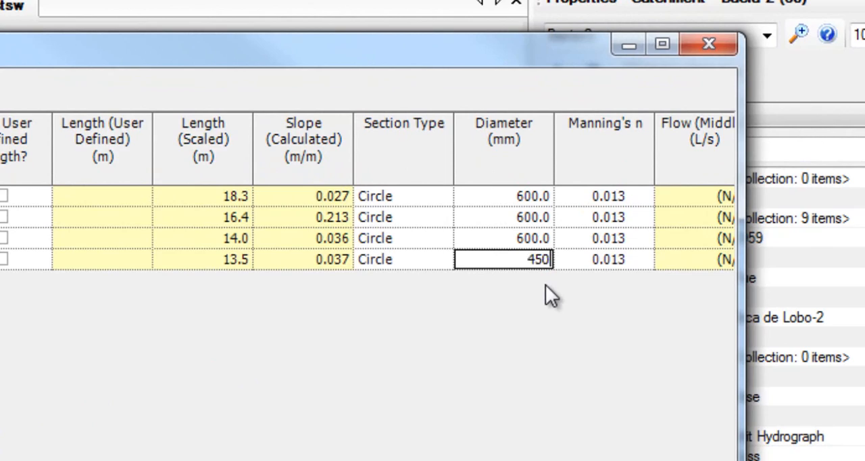
key("Return")
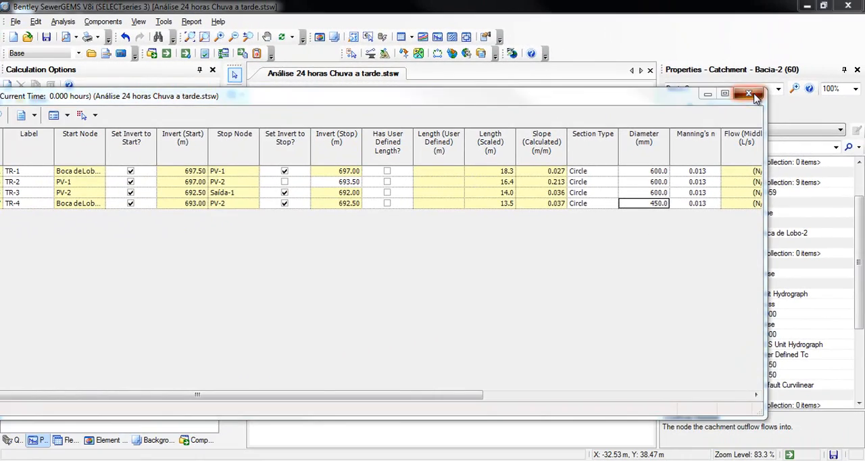
left_click(723, 63)
- Examine the diameter, length, slope and flow labels of the conduits along the network down to outfall Saída-1
scroll(508, 203, "up", 5)
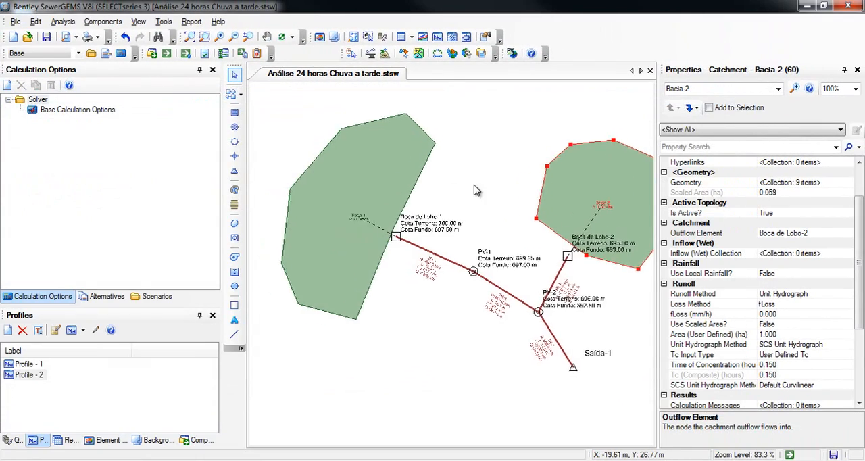
left_click_drag(503, 251, 419, 221)
mouse_move(508, 282)
left_mouse_down()
mouse_move(494, 273)
mouse_move(481, 284)
mouse_move(381, 204)
left_mouse_up()
mouse_move(552, 272)
left_mouse_down()
mouse_move(390, 253)
mouse_move(382, 260)
mouse_move(455, 144)
left_mouse_up()
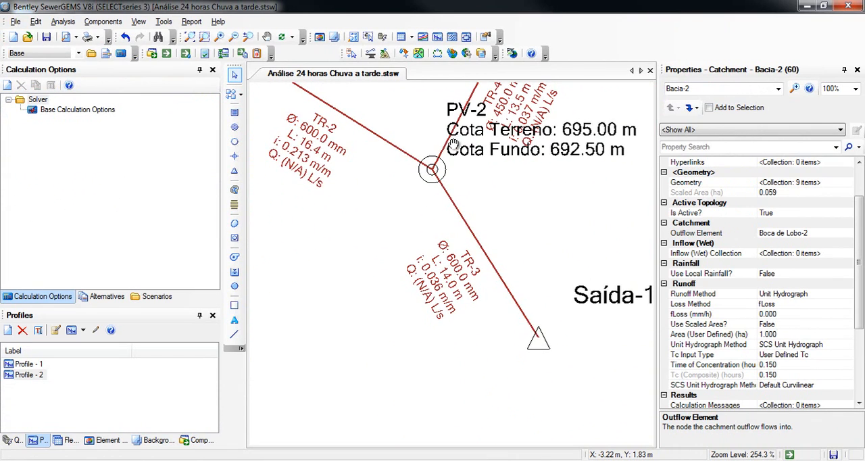
scroll(469, 176, "down", 4)
left_click_drag(380, 179, 443, 230)
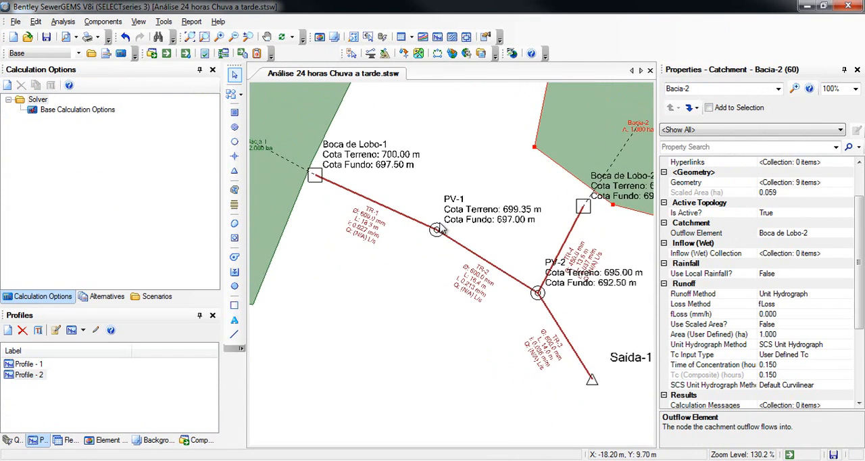
scroll(439, 249, "down", 4)
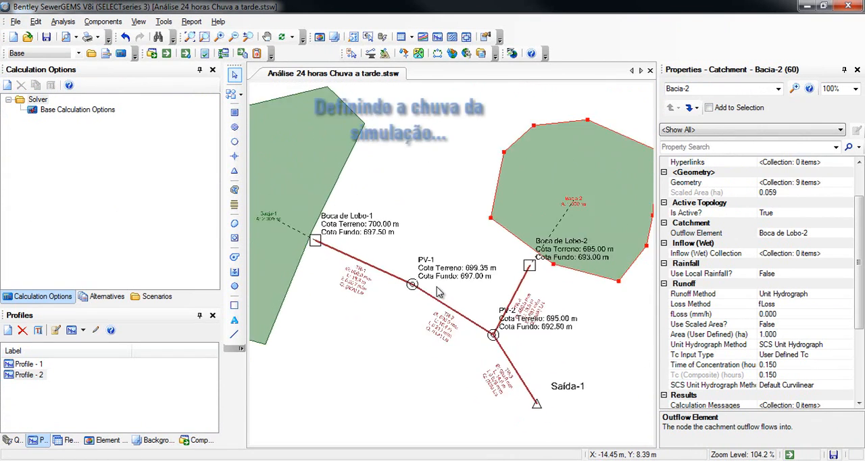
left_click_drag(404, 222, 408, 202)
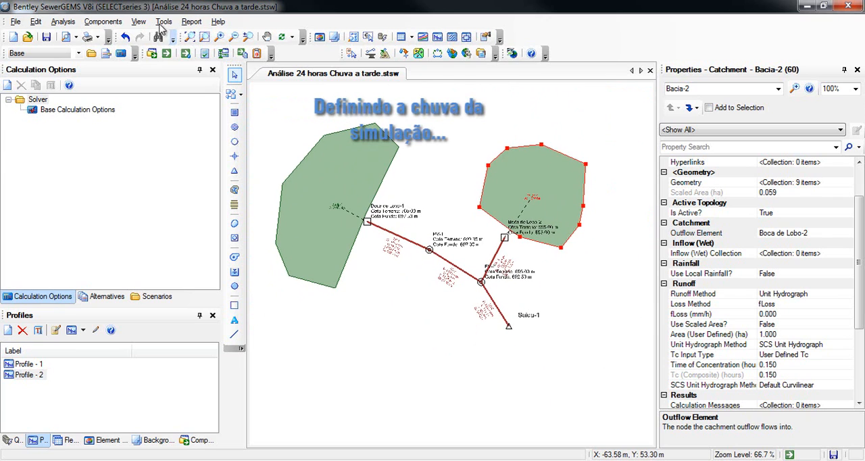
- Review the source, return event, depth and duration of the global storm event, and close the storm events window
left_click(111, 23)
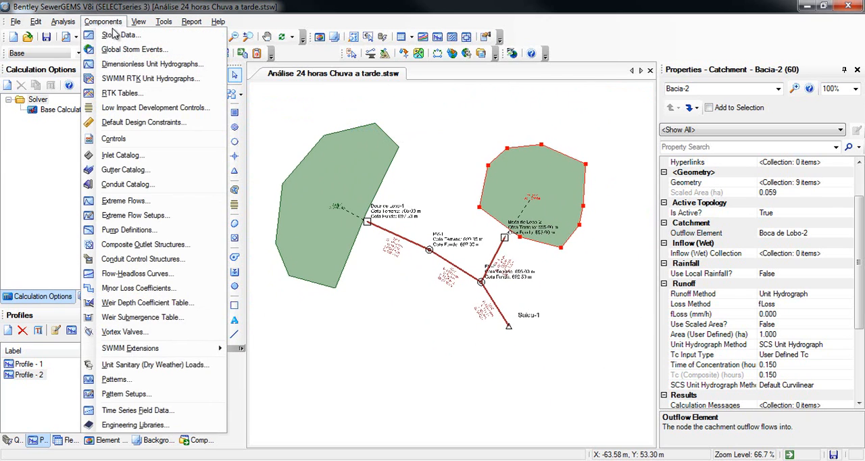
left_click(120, 51)
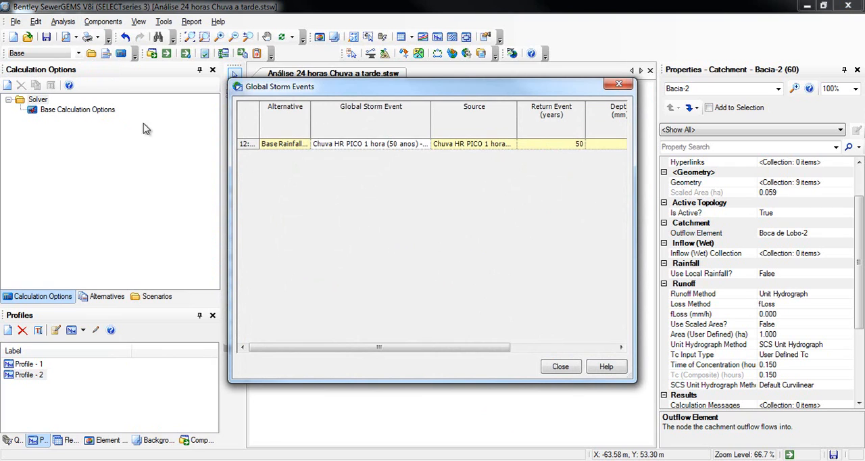
left_click_drag(426, 348, 520, 367)
left_click(559, 367)
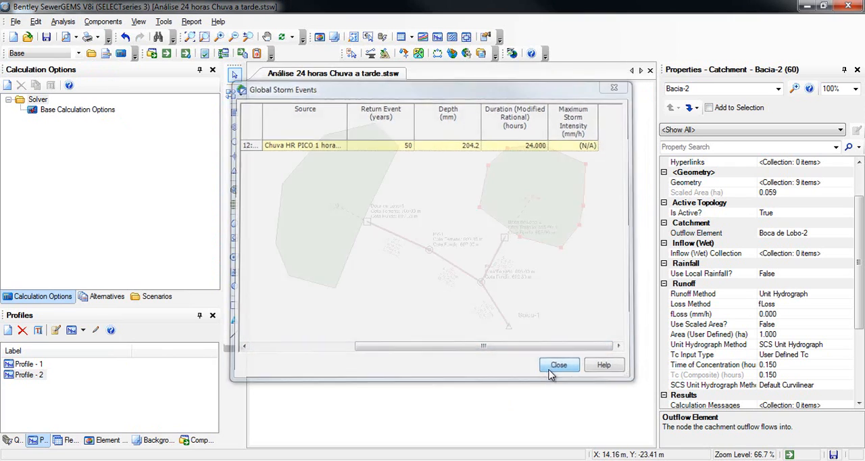
left_click_drag(406, 224, 405, 249)
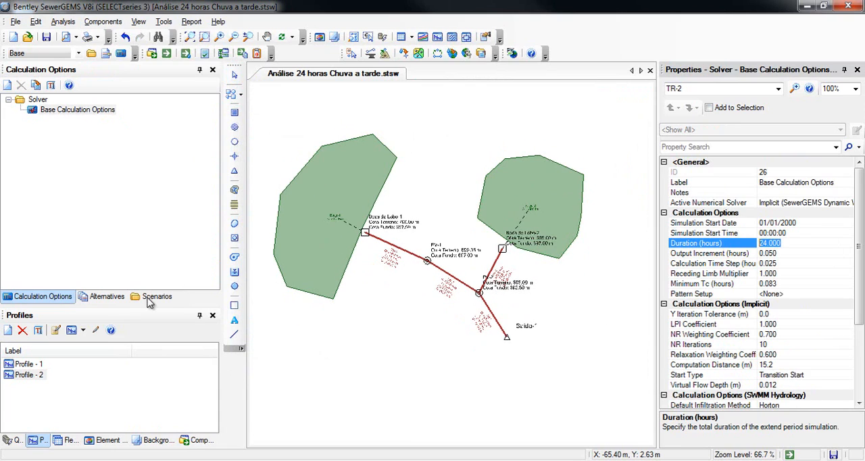
- Rename the Base scenario as "Análise Chuva a tarde"
left_click(151, 297)
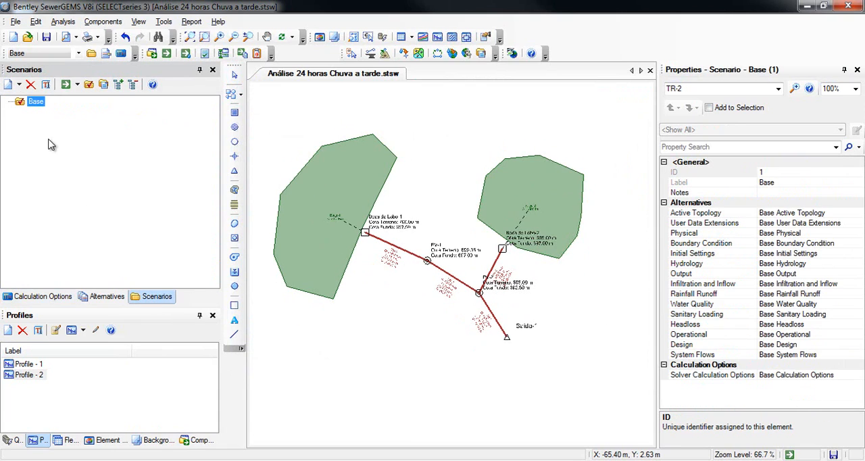
left_click(46, 99)
type("An")
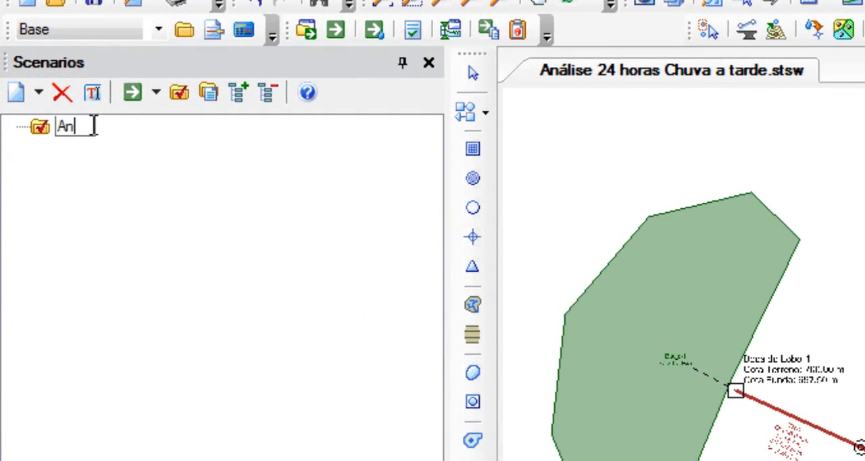
type("álise 24 horas Chuva")
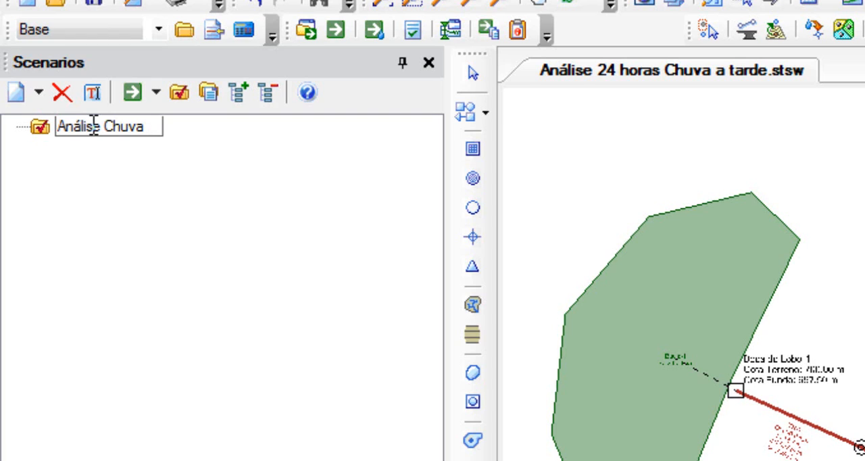
type(" a tarde")
key("Return")
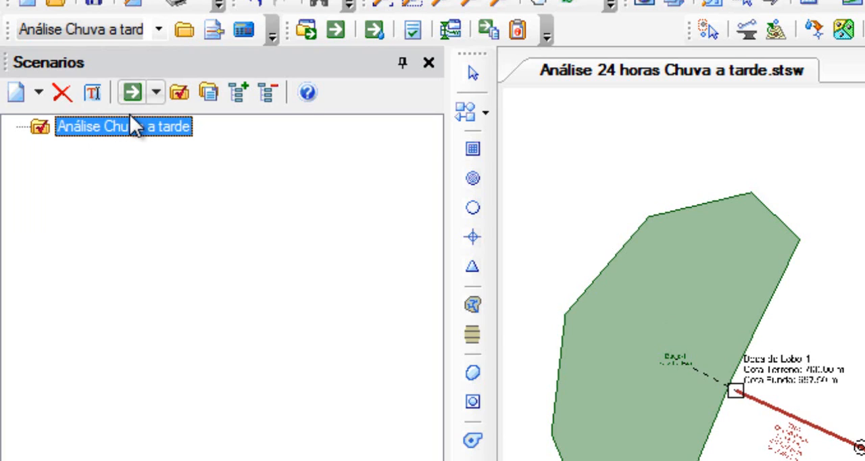
- Append the return period to the scenario name so it reads "Análise Chuva a tarde (TR: 50 anos)"
left_click(133, 129)
left_click(200, 126)
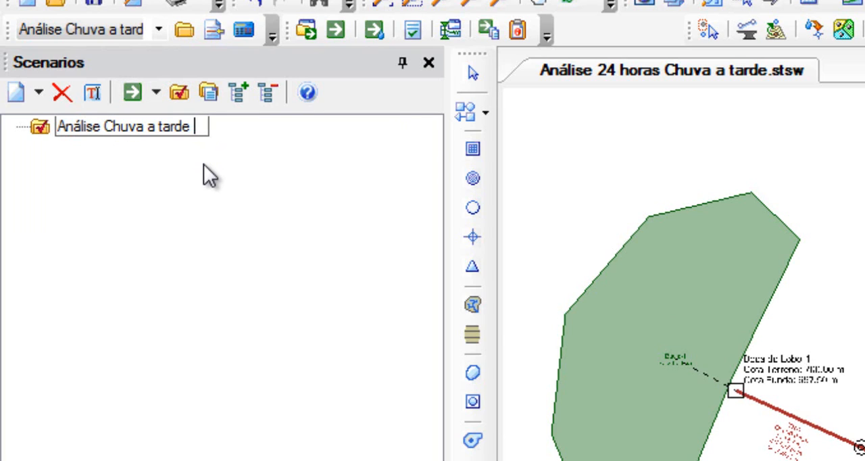
type("(TR")
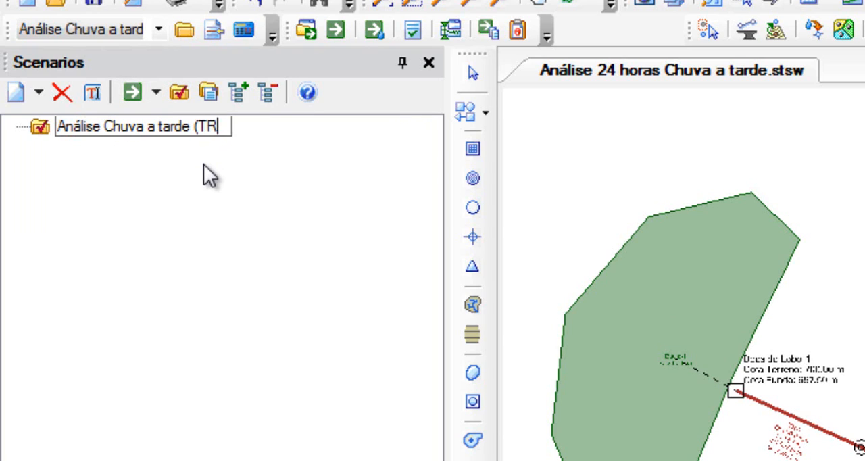
type(": 50 a")
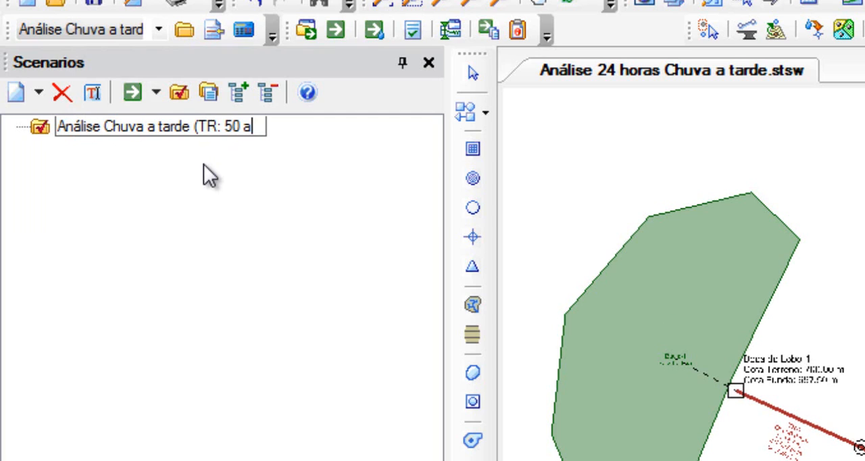
type("no")
key("BackSpace")
type("nos)")
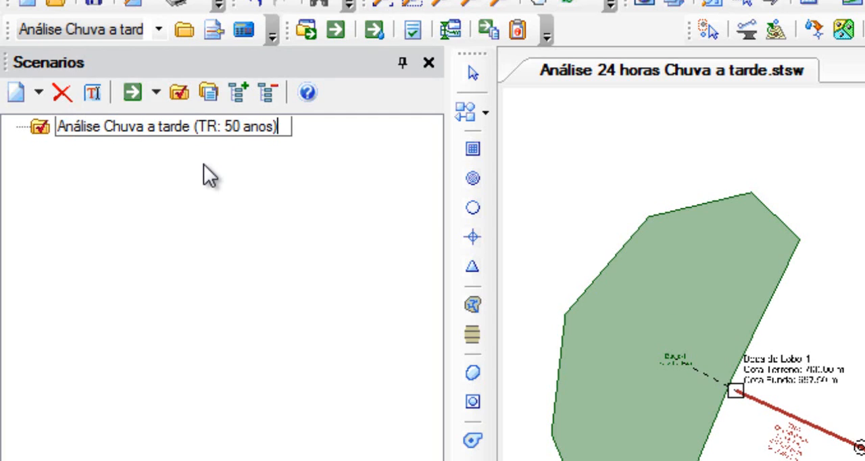
key("Return")
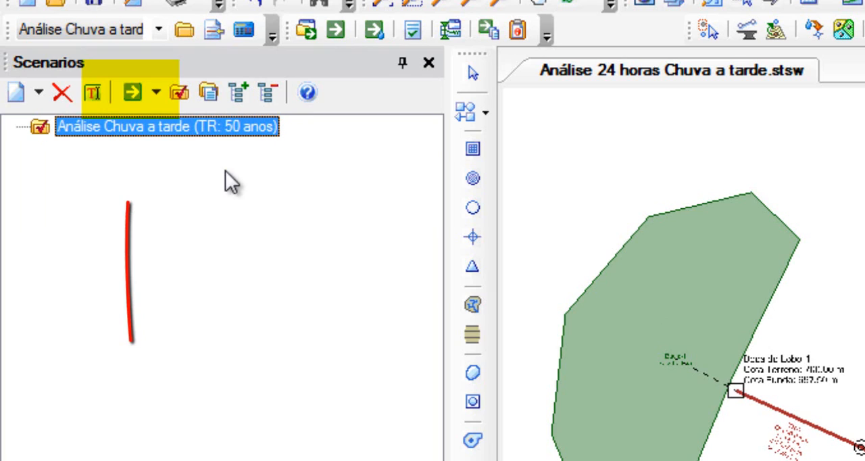
- Compute the scenario, close the calculation summary and read through the user notifications
left_click(135, 94)
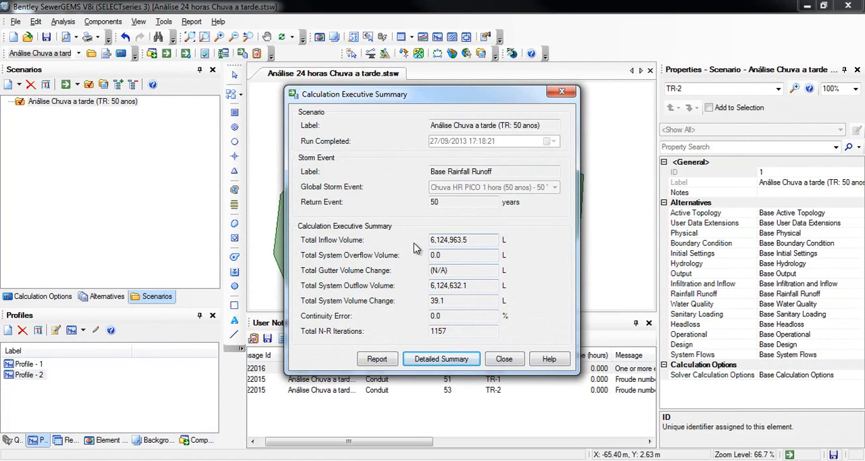
left_click(503, 359)
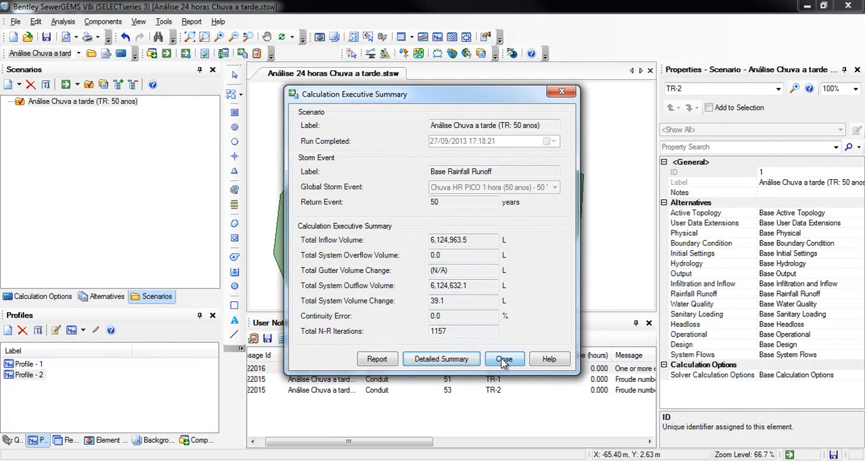
left_click_drag(427, 442, 537, 442)
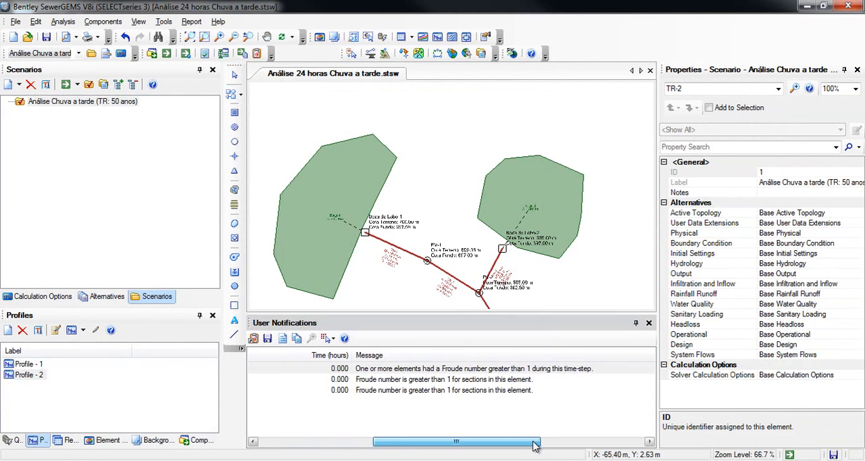
left_click_drag(421, 442, 331, 442)
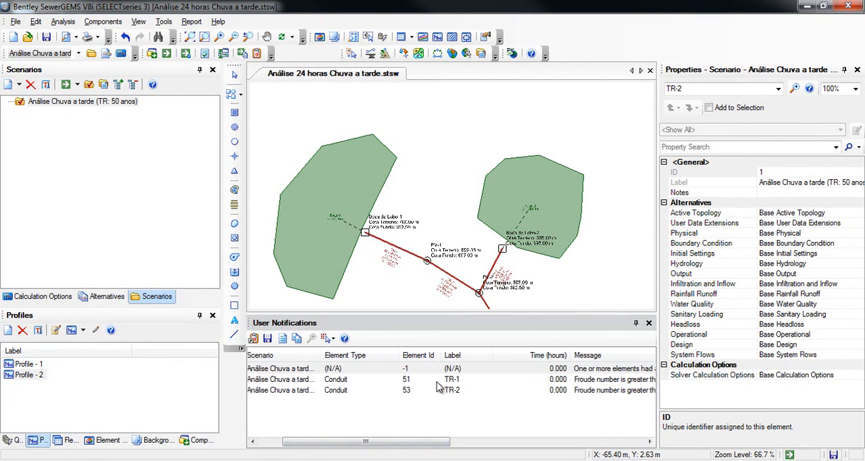
- Locate conduit TR-1 from its user notification, graph its Flow and Froude Number for the 50-year scenario, and close the graph
right_click(490, 380)
left_click(511, 391)
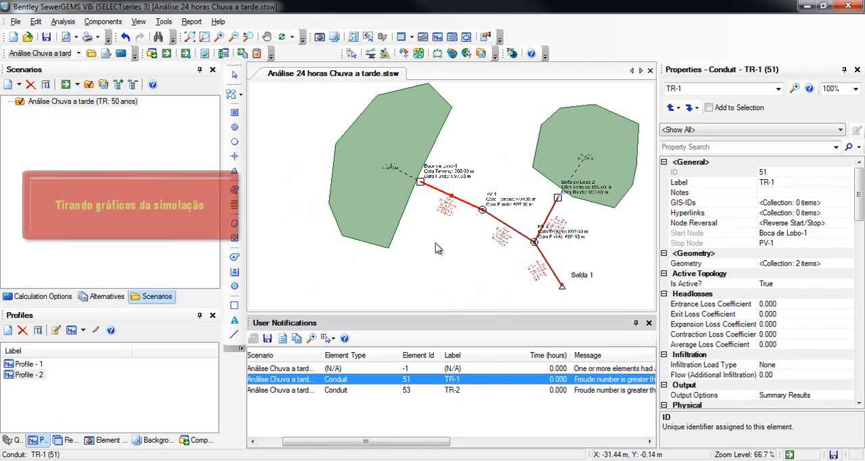
scroll(414, 201, "up", 5)
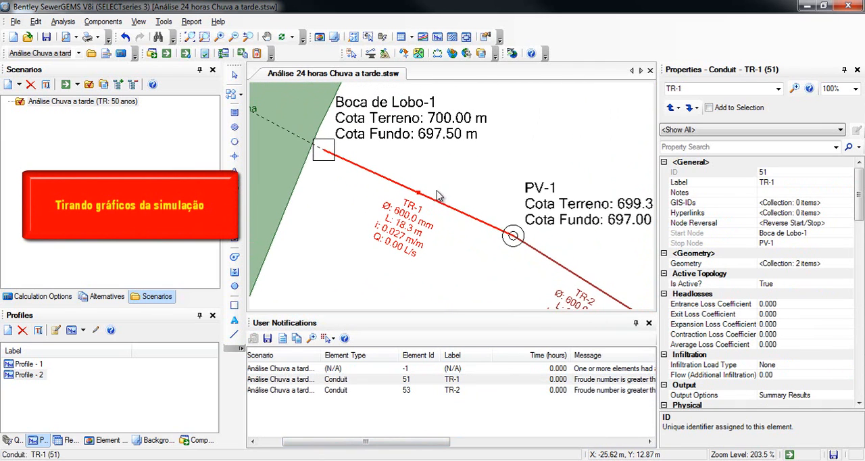
right_click(450, 210)
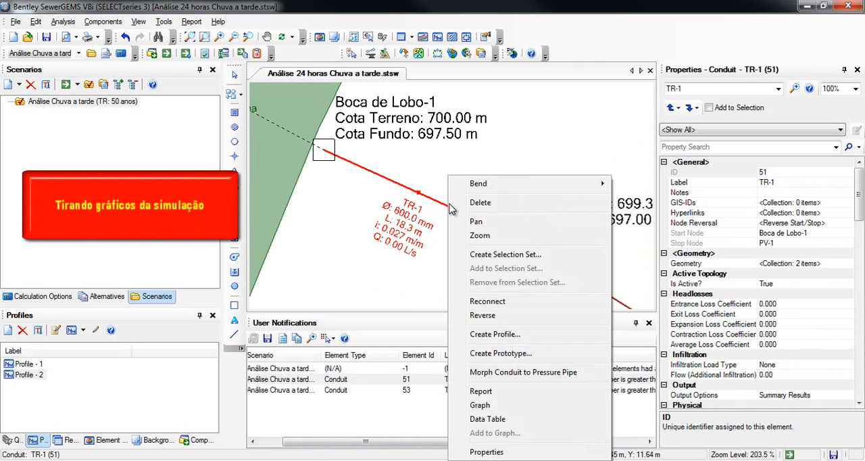
left_click(511, 404)
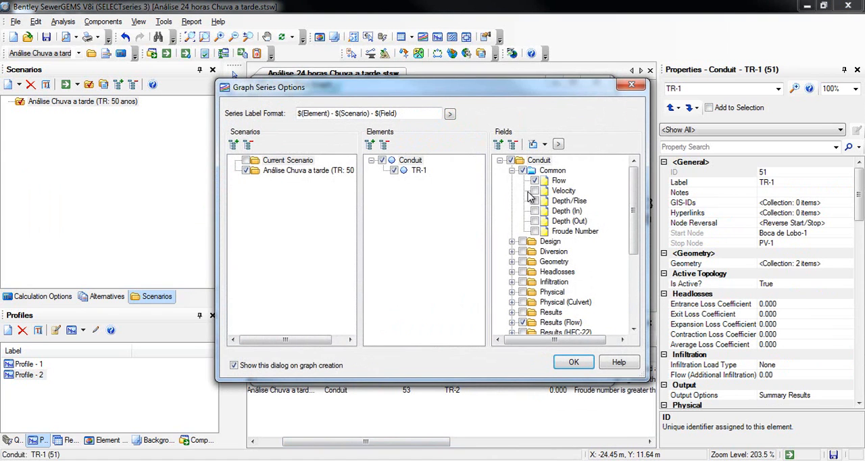
left_click(535, 231)
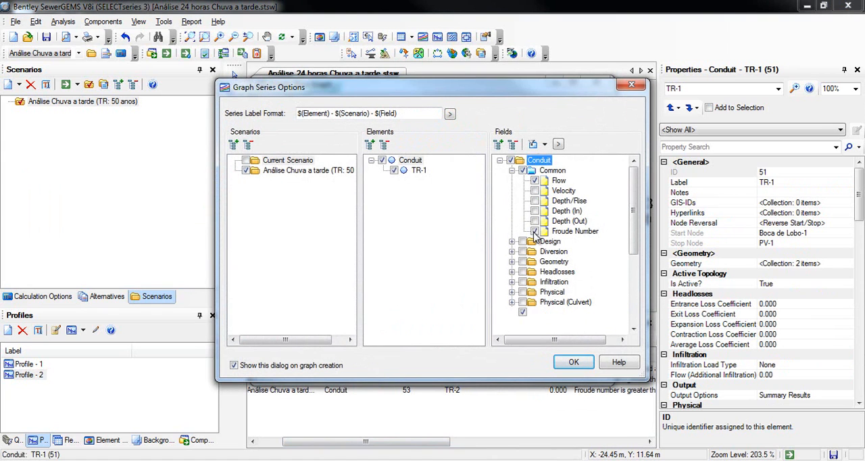
left_click(574, 364)
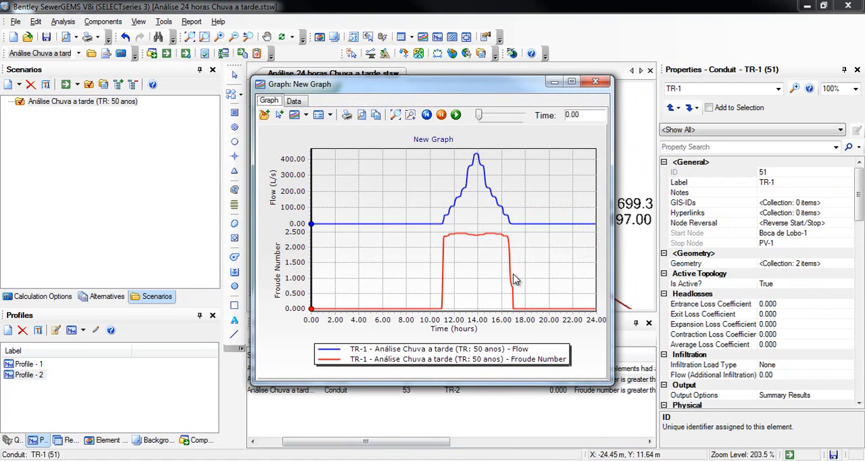
left_click(596, 82)
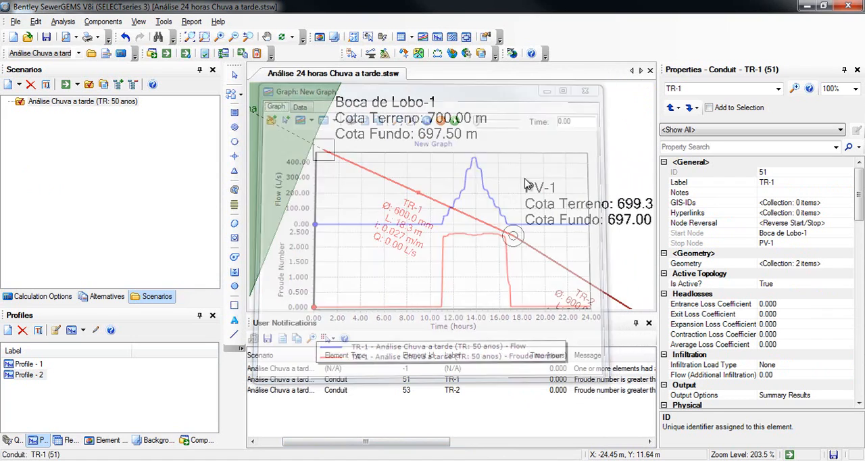
- Open Profile - 2 and animate the flow along it, pausing at time 12.25
double_click(40, 375)
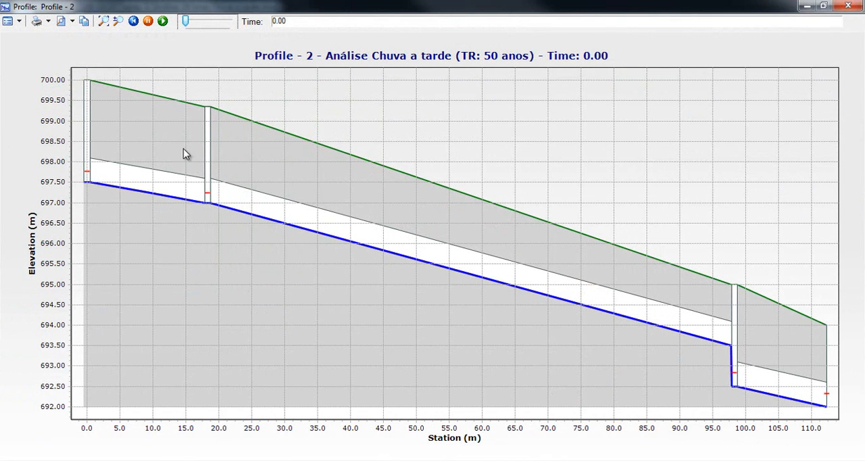
left_click_drag(185, 21, 202, 28)
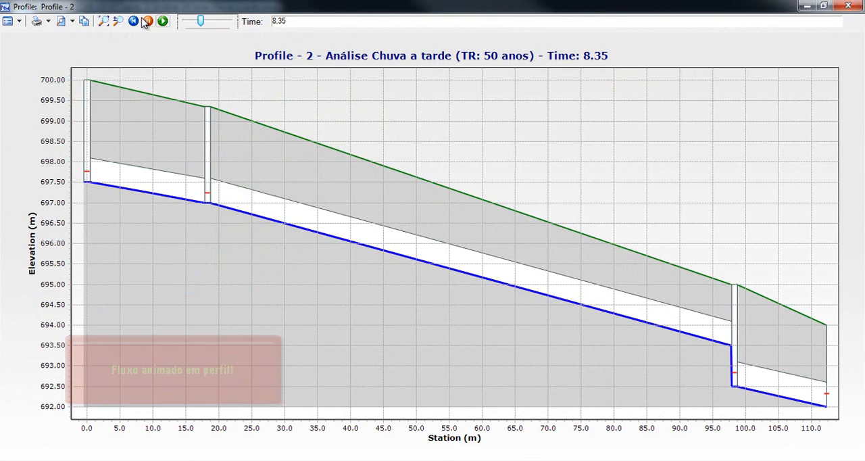
left_click(163, 21)
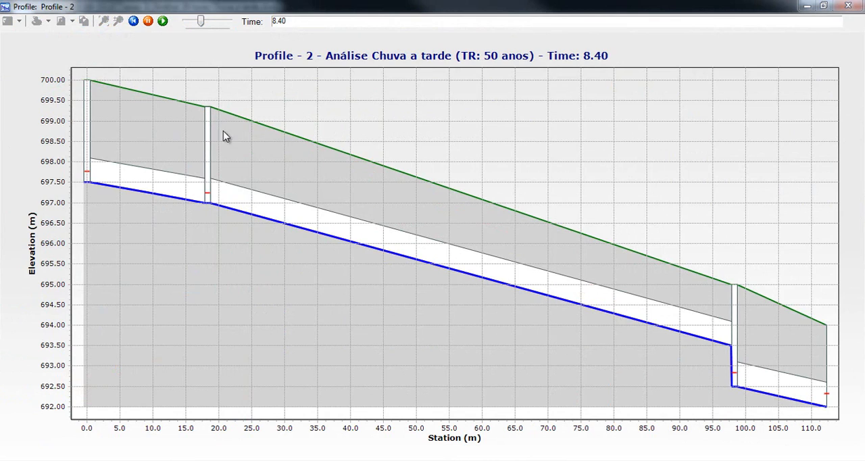
left_click_drag(204, 20, 205, 20)
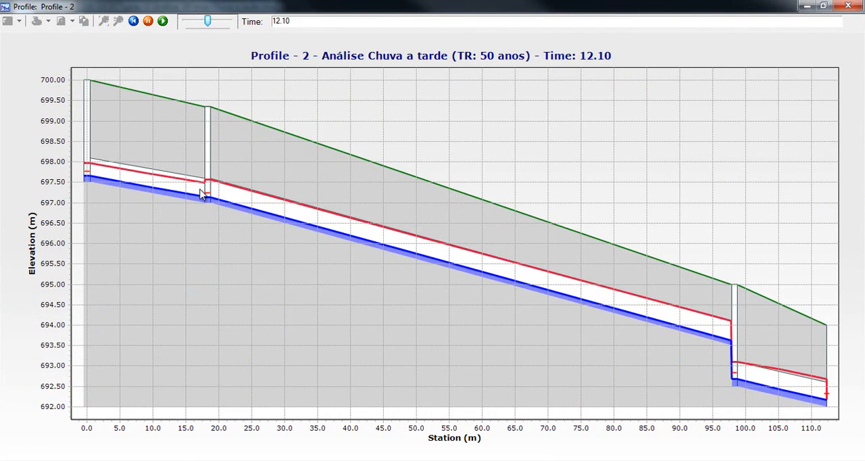
left_click(148, 21)
- Examine the manhole near station 98 m up close while animating the flow up to time 16.90, and close the profile
left_click(118, 21)
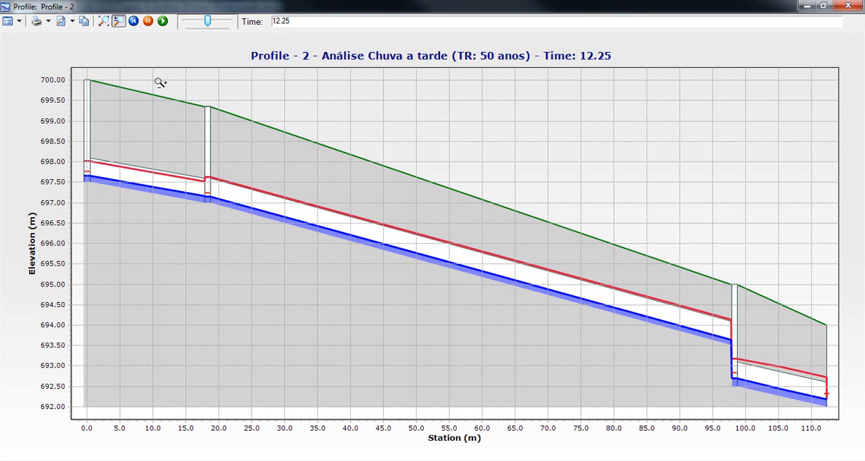
left_click_drag(755, 390, 766, 399)
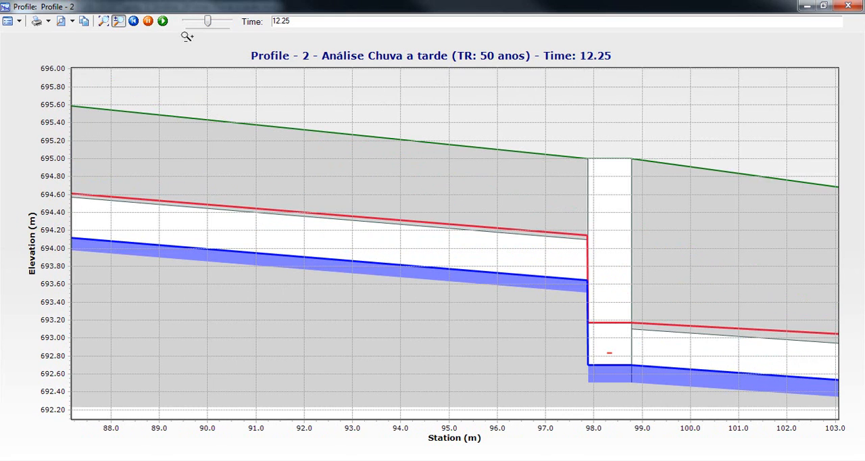
left_click(165, 22)
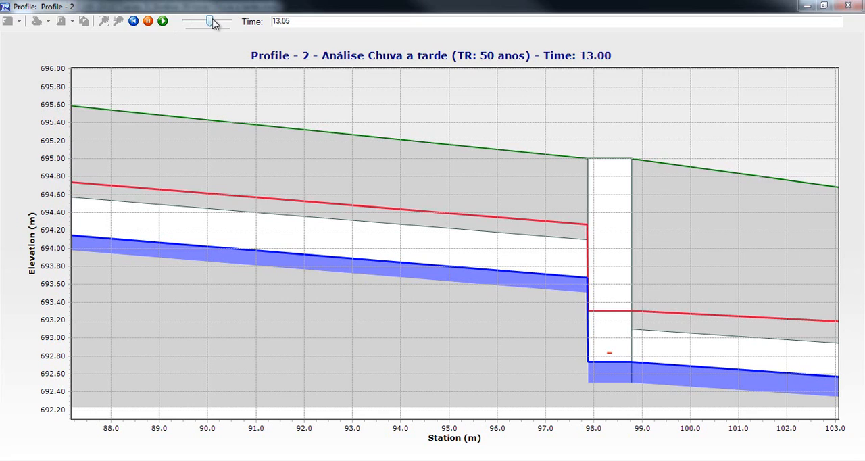
left_click(212, 23)
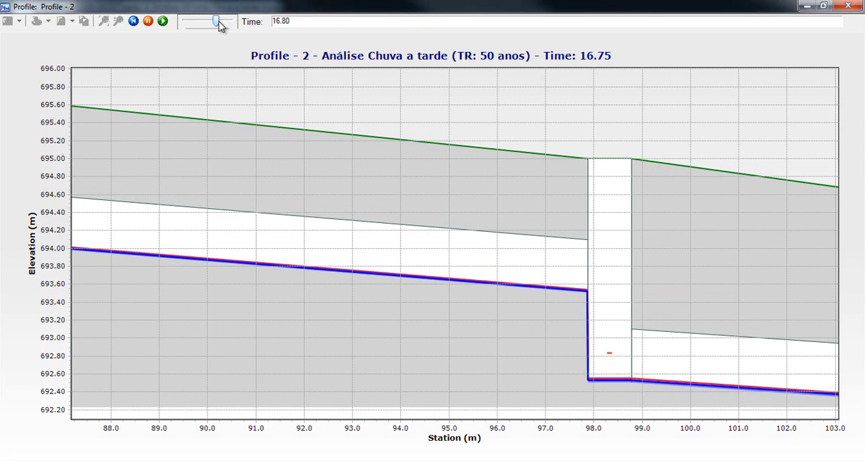
left_click(149, 22)
left_click(846, 7)
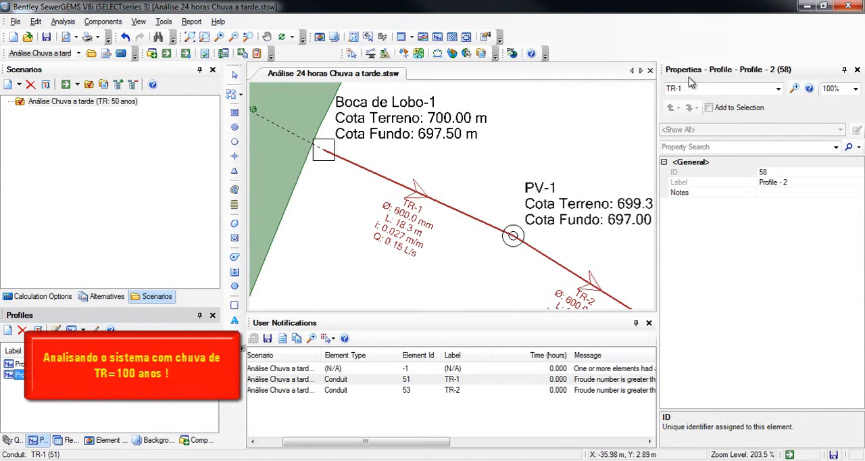
- Create a child scenario under "Análise Chuva a tarde (TR: 50 anos)" and name it "Análise 100 anos"
right_click(76, 102)
mouse_move(123, 149)
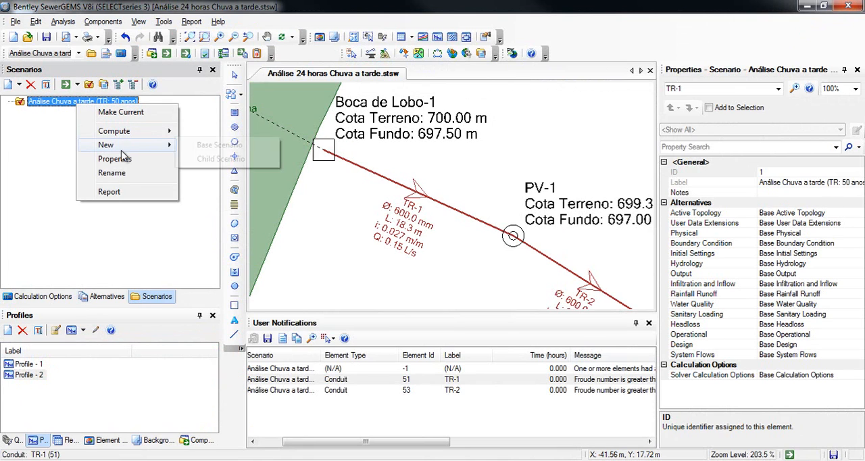
left_click(202, 159)
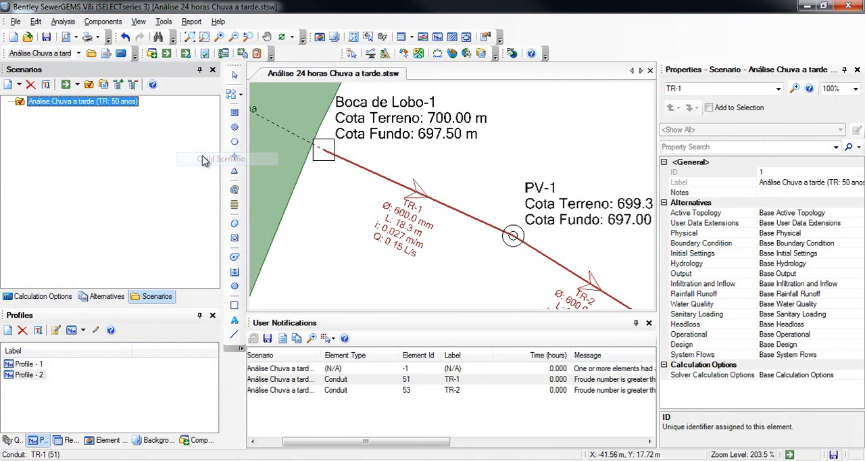
type("An")
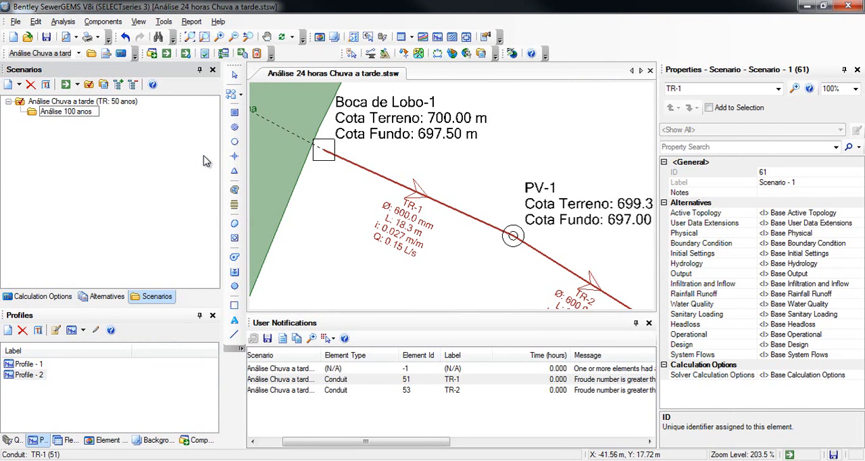
type("álise 100 anos")
key("Return")
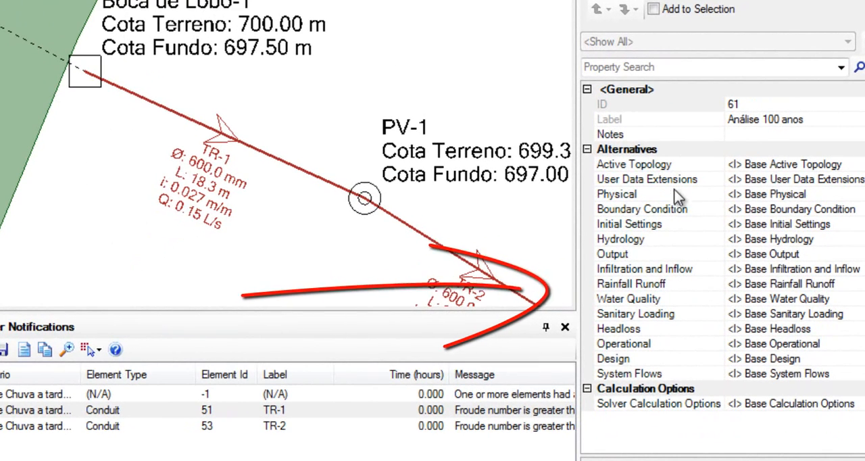
- Assign a new Rainfall Runoff alternative named "100 anos" to the Análise 100 anos scenario
left_click(819, 285)
left_click(818, 285)
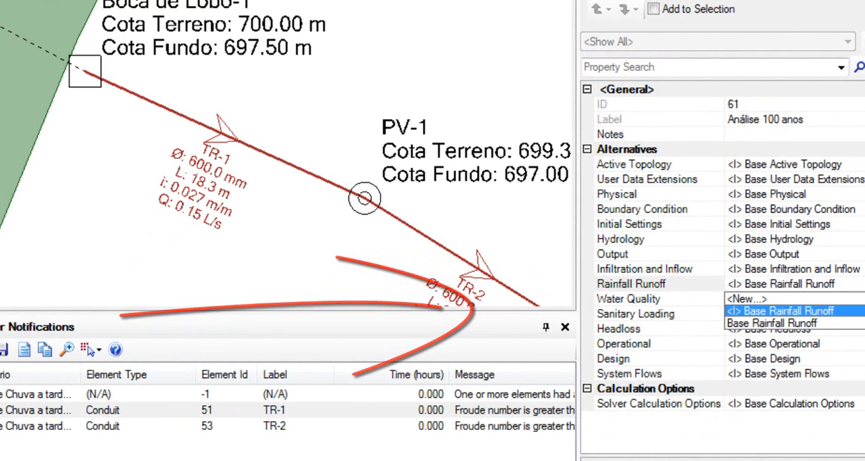
left_click(747, 297)
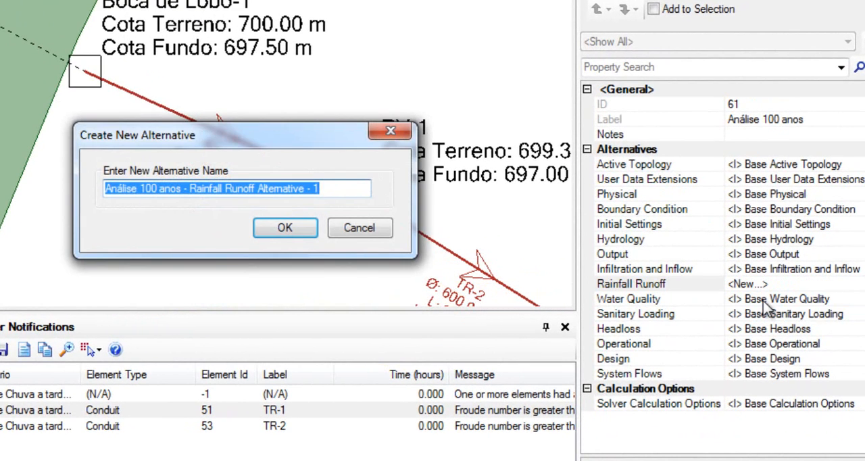
type("100 anos")
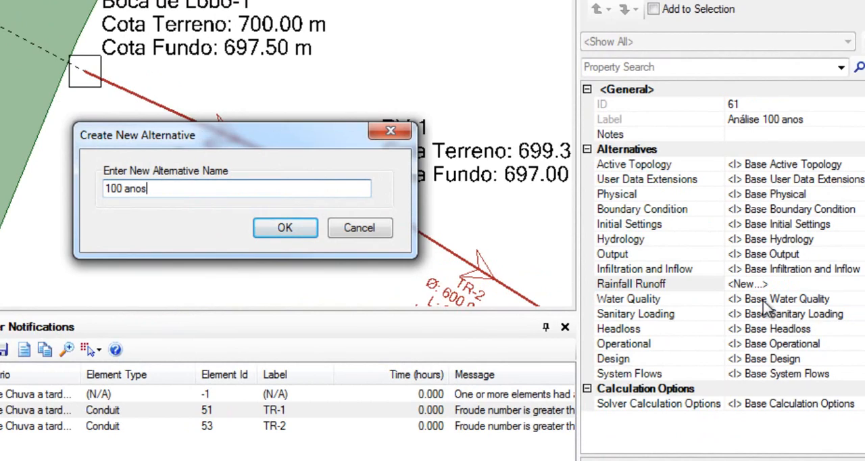
key("Return")
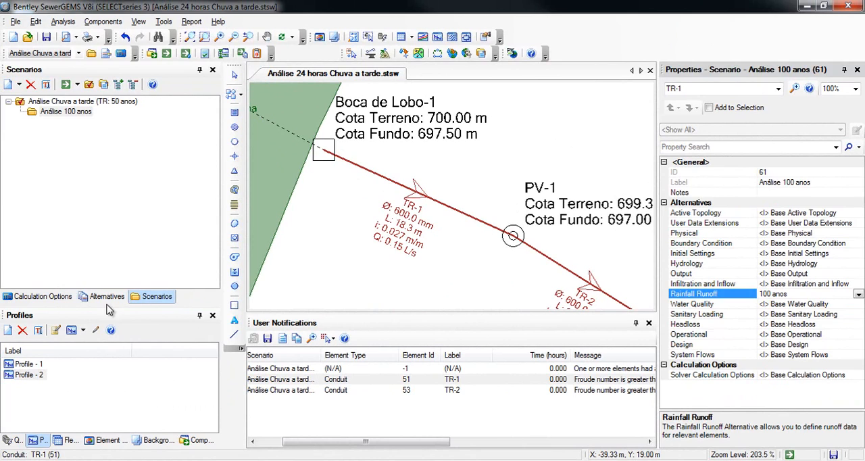
- Set the global storm event of the "100 anos" rainfall runoff alternative to the Chuva HR PICO 1 hora (100 anos) storm
left_click(107, 296)
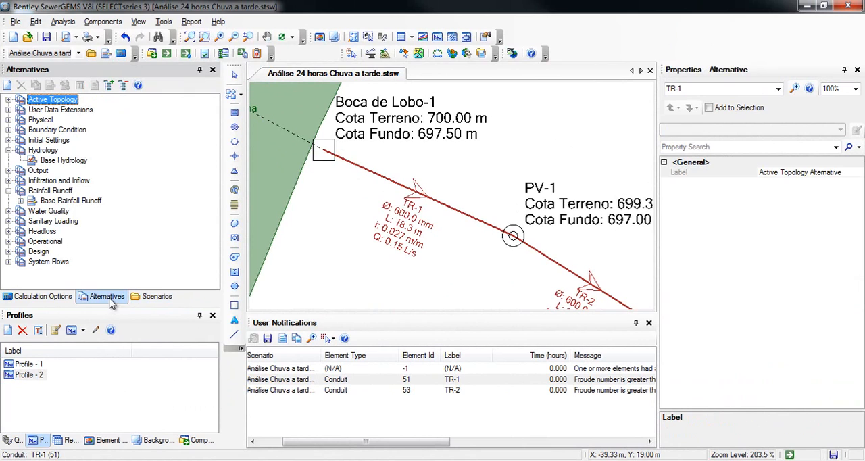
double_click(31, 200)
double_click(64, 211)
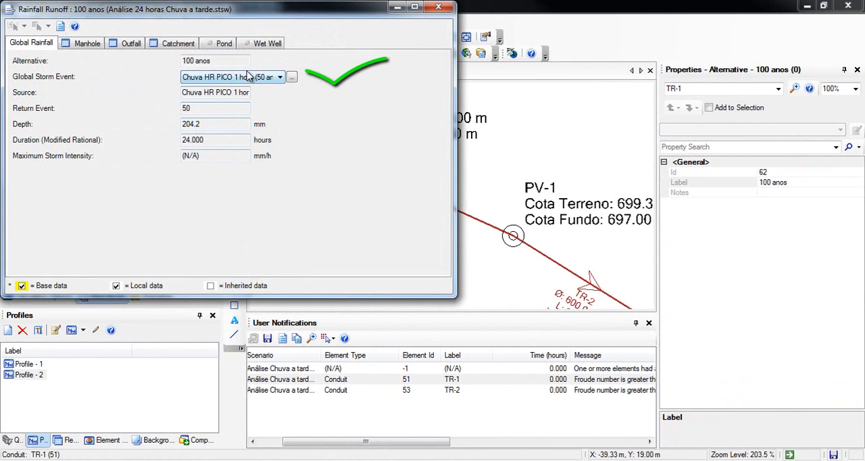
left_click(250, 77)
left_click(260, 97)
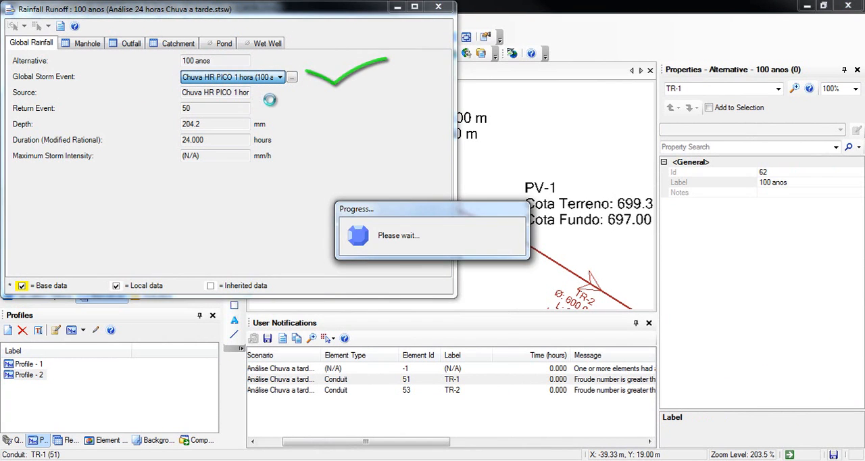
left_click(431, 7)
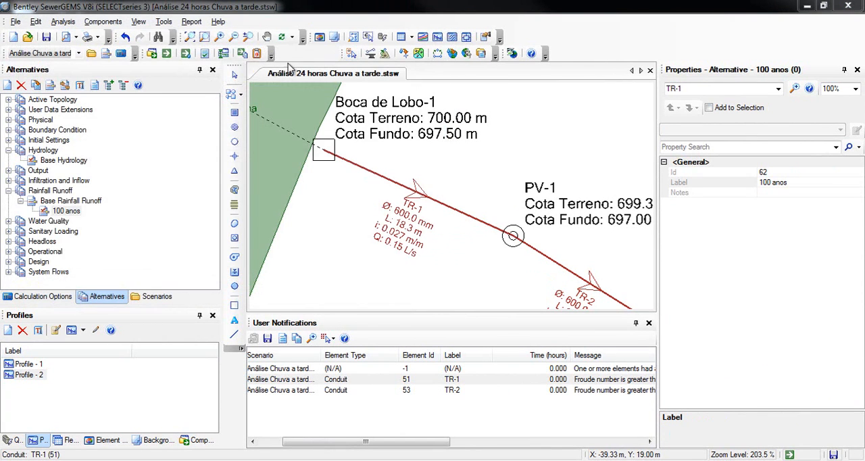
- Make Análise 100 anos the current scenario, compute it and close the calculation summary
left_click(151, 296)
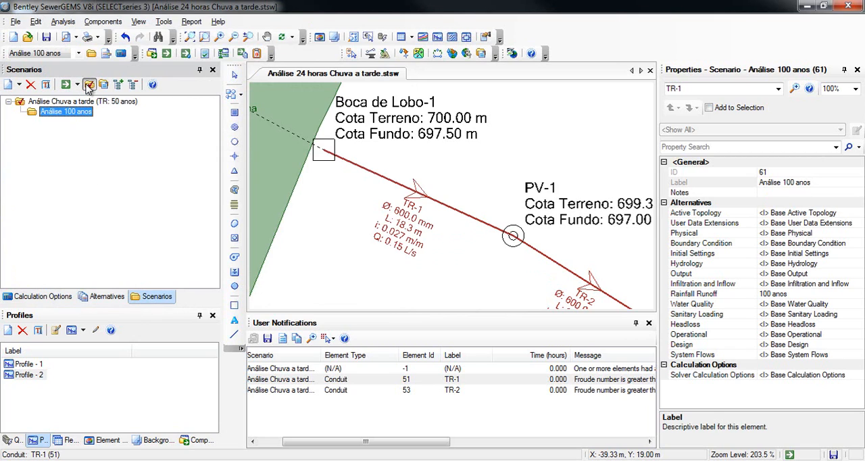
left_click(89, 87)
left_click(65, 84)
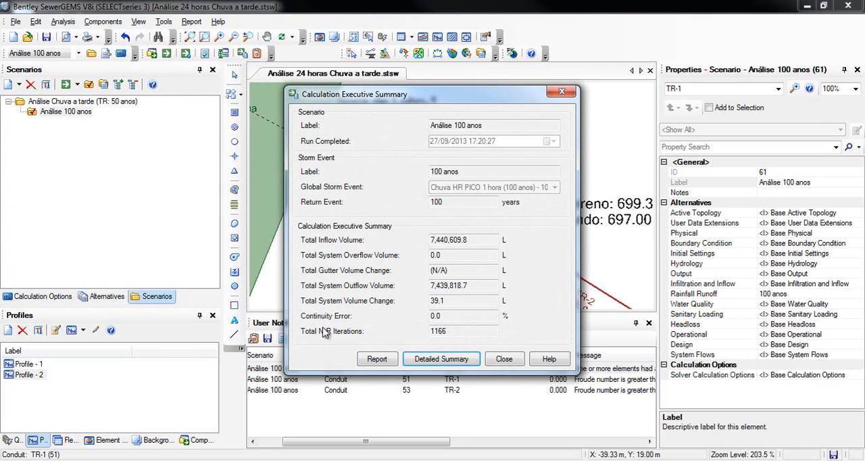
left_click(503, 359)
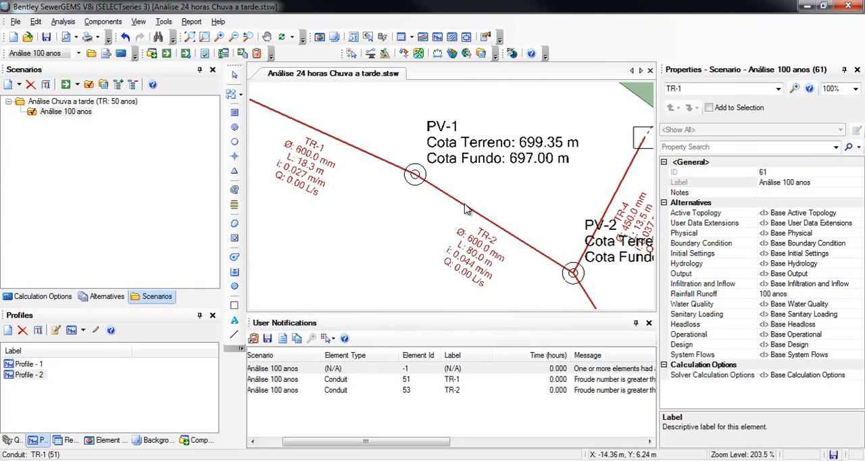
- Graph the flow in conduit TR-1 for both the 50-year and 100-year scenarios to compare them, and close the graph
left_click_drag(468, 206, 577, 265)
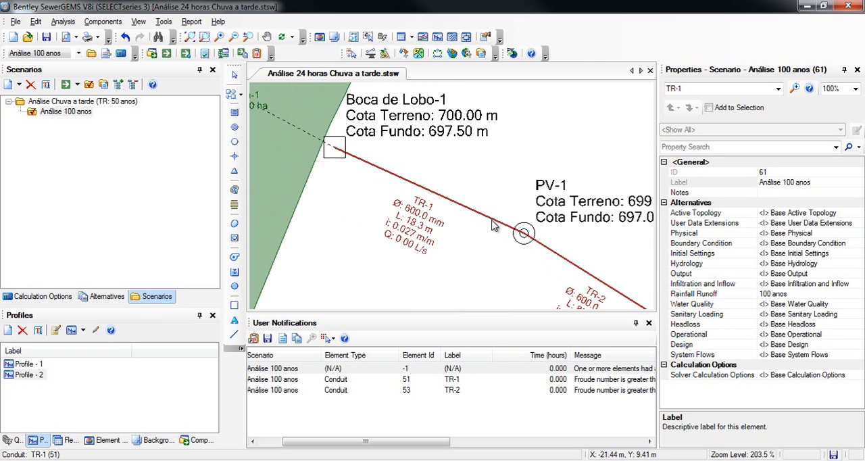
right_click(491, 220)
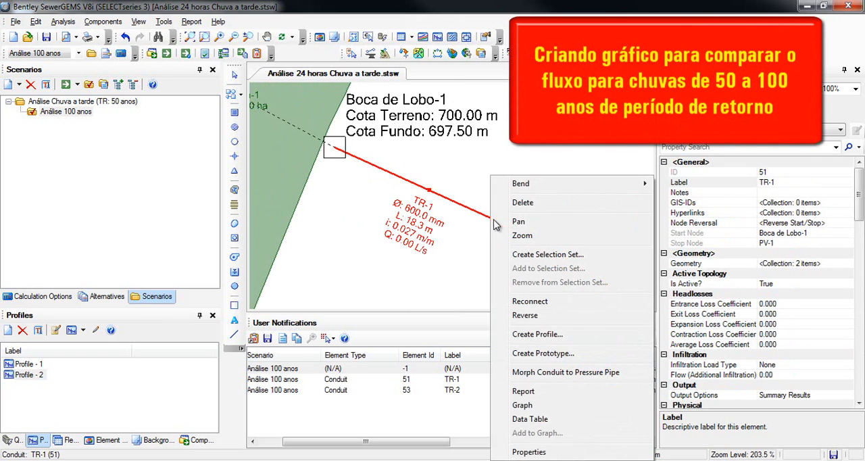
left_click(523, 404)
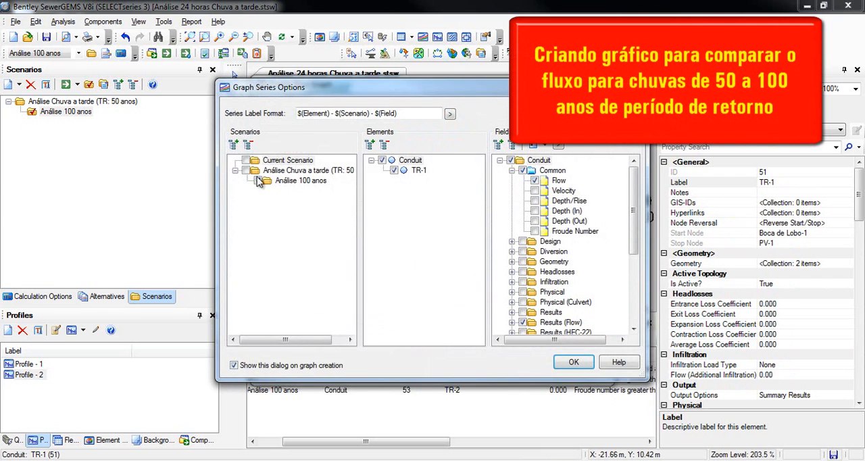
left_click(588, 366)
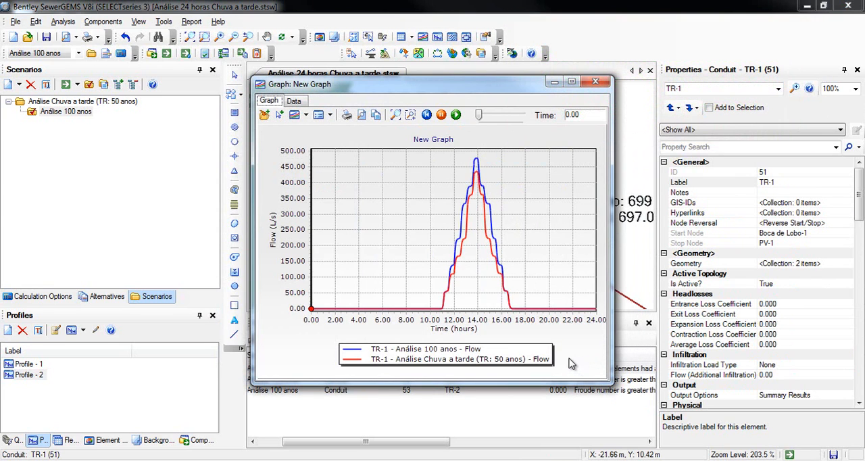
left_click(596, 81)
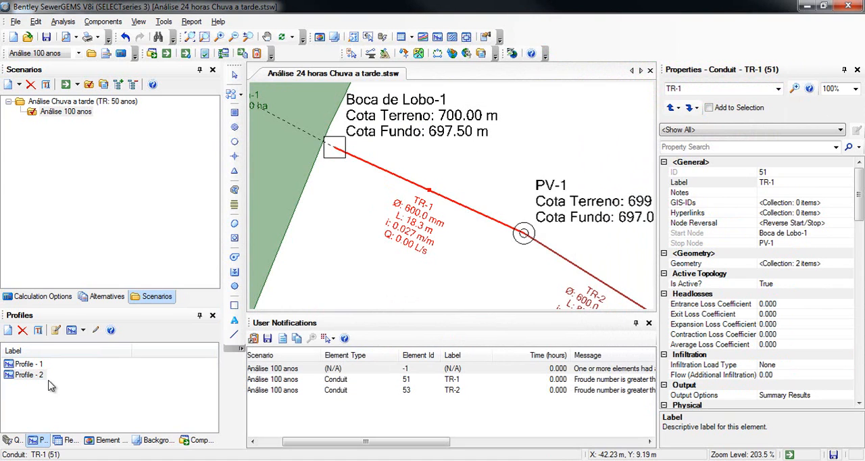
scroll(473, 245, "down", 3)
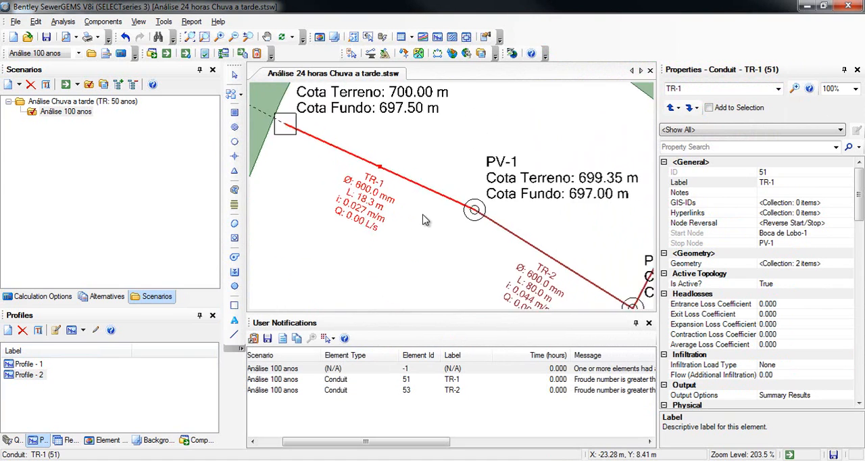
mouse_move(545, 254)
left_mouse_down()
mouse_move(467, 219)
mouse_move(577, 217)
left_mouse_up()
scroll(467, 221, "up", 2)
scroll(447, 222, "down", 1)
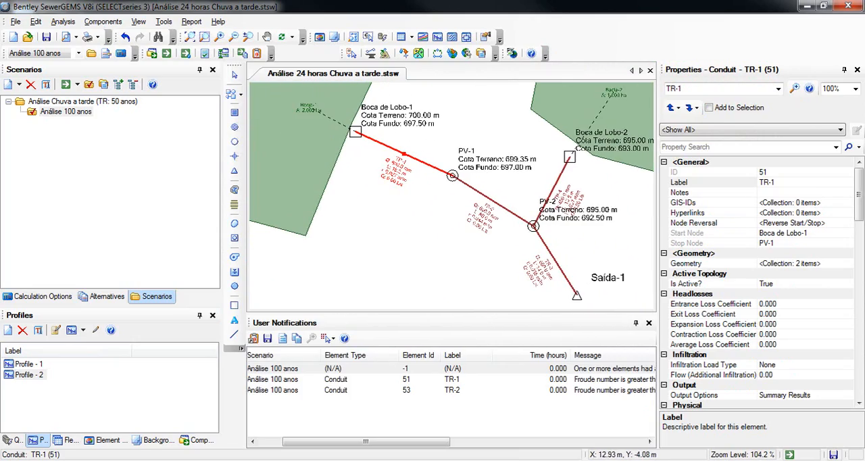